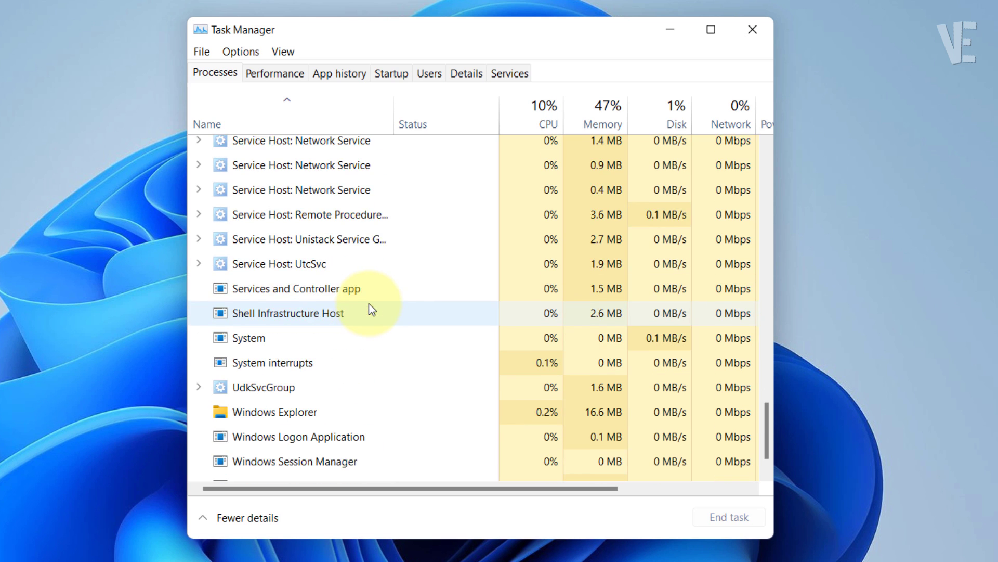
- Restart the Windows Explorer process and close Task Manager
left_click(317, 370)
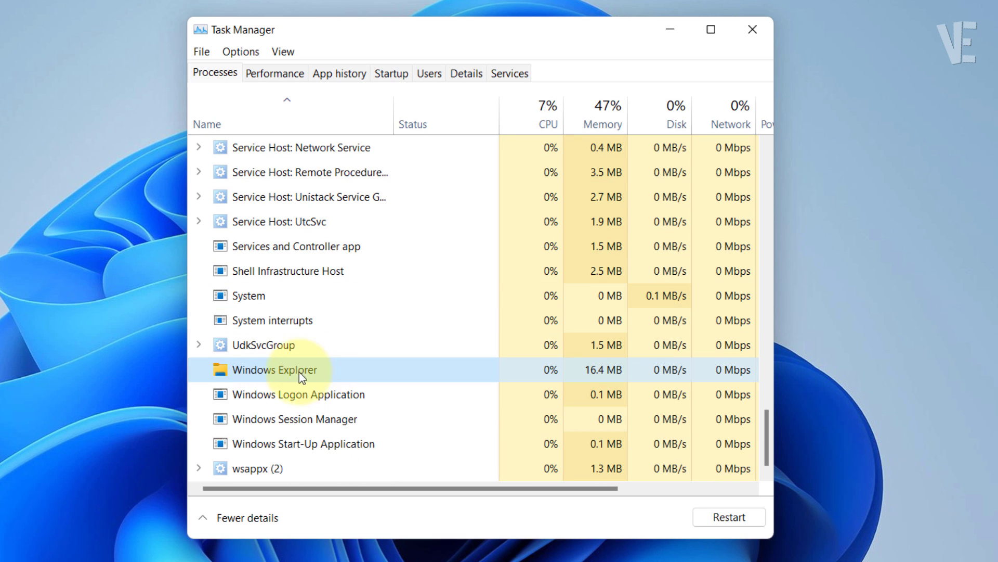
left_click(725, 521)
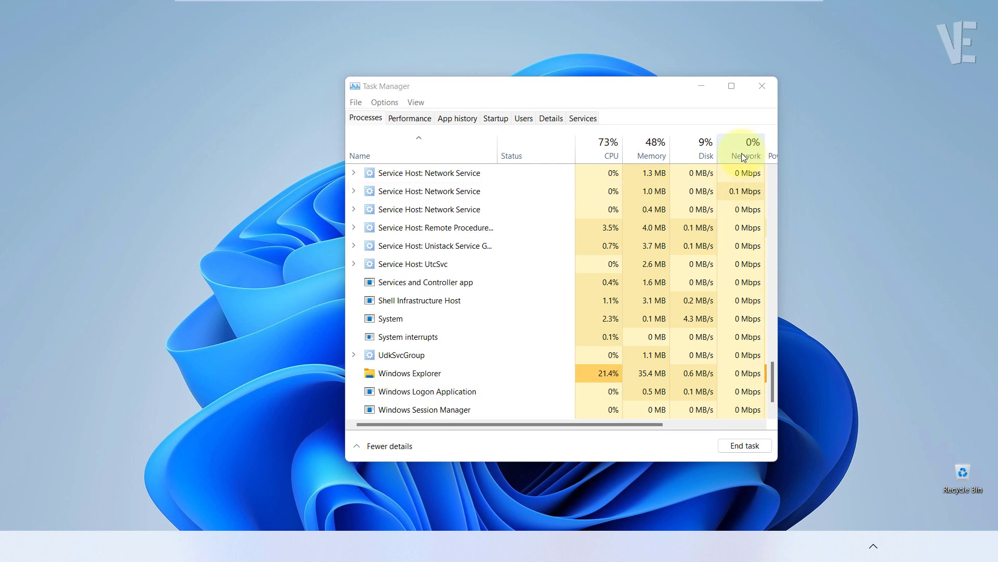
left_click(764, 86)
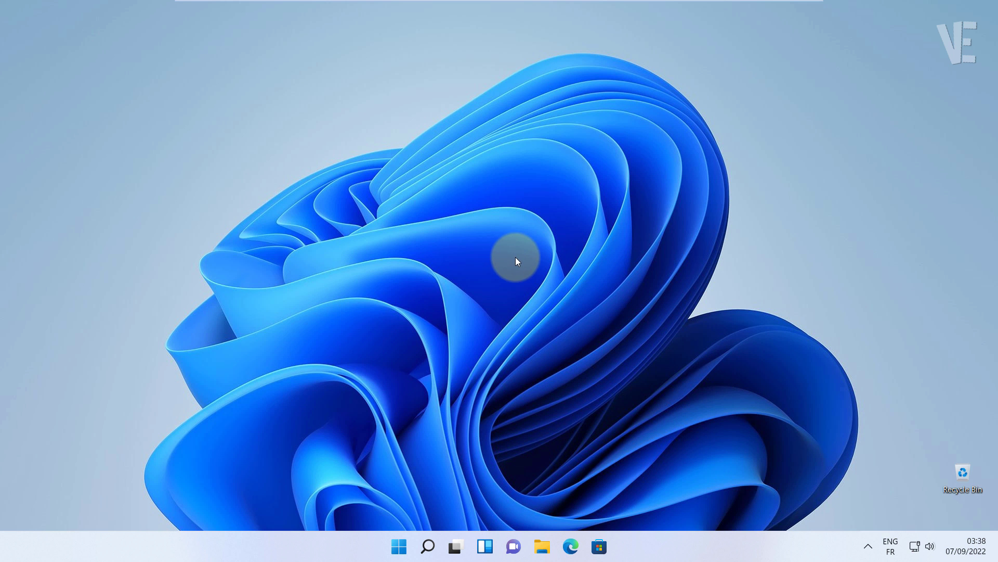
- Search Windows for regedit and open Registry Editor, allowing it to make changes to the device
left_click(427, 547)
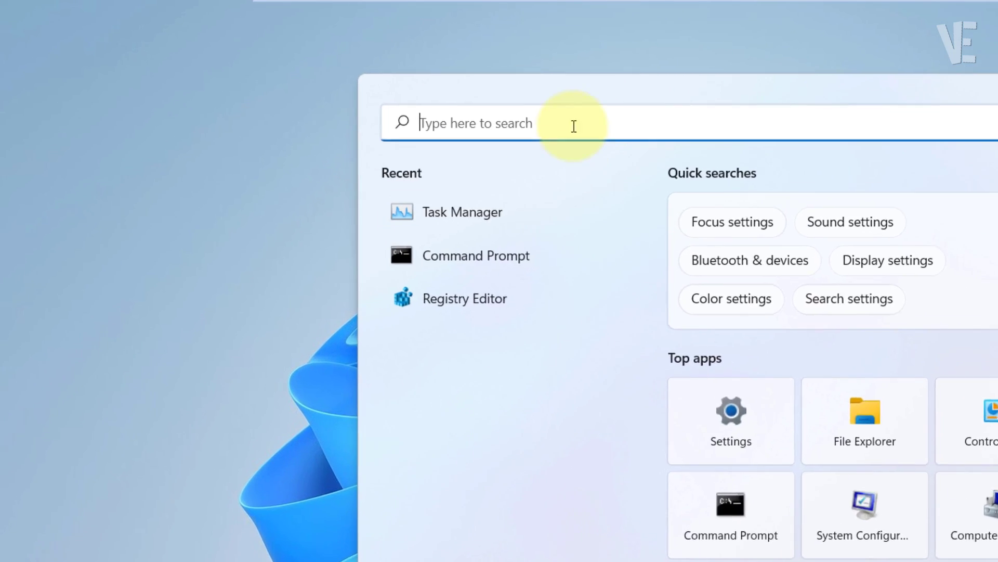
left_click(390, 81)
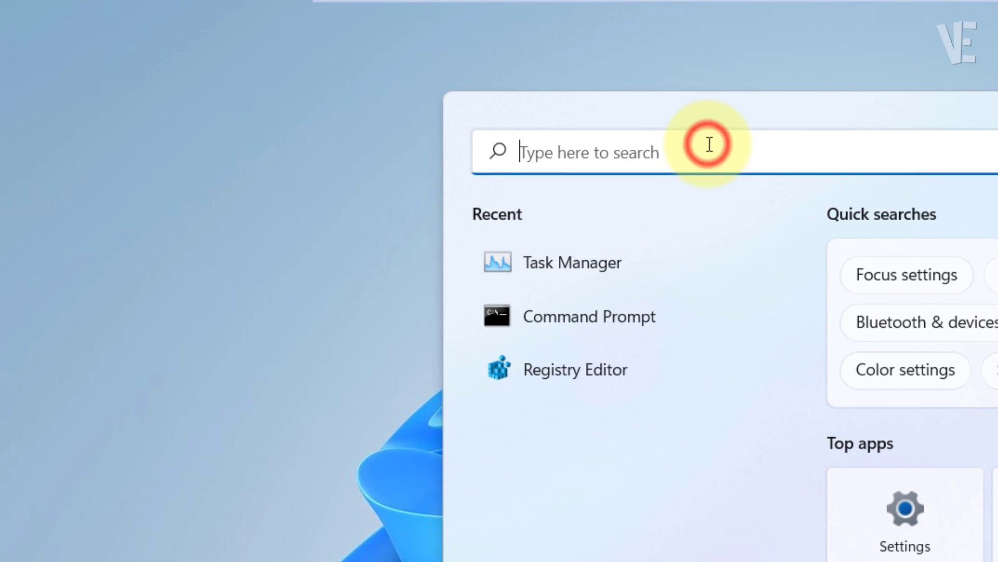
type("rege")
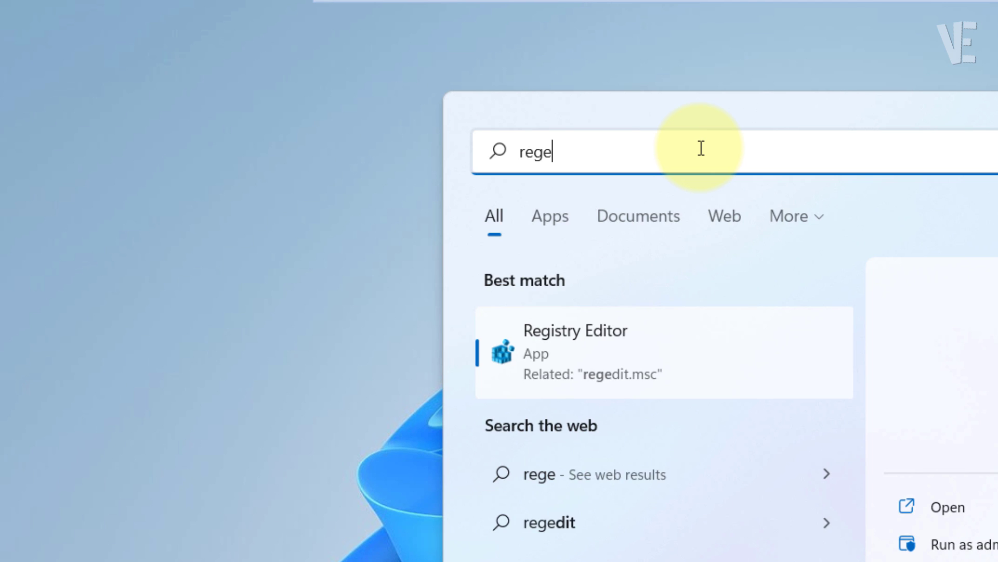
type("dit")
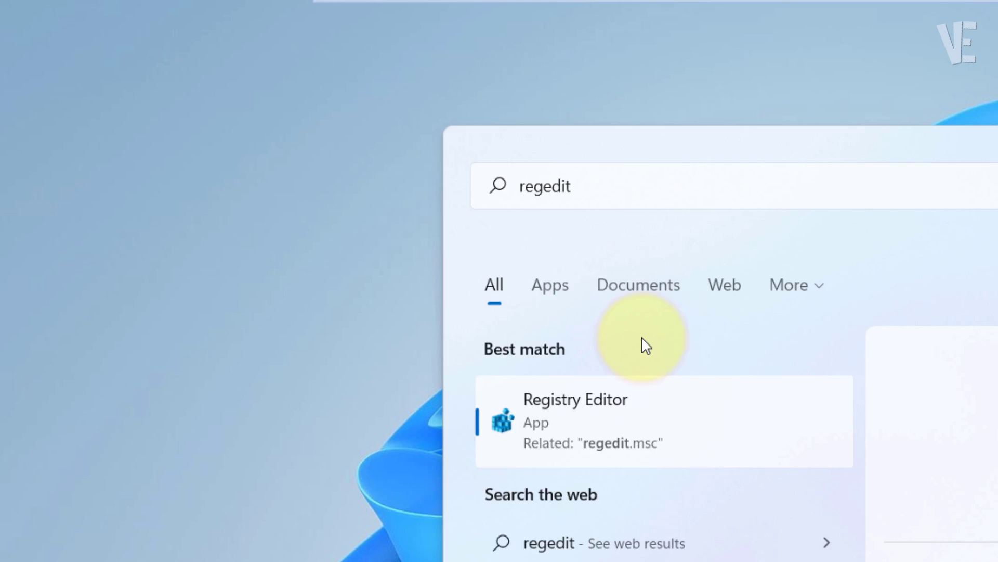
left_click(642, 345)
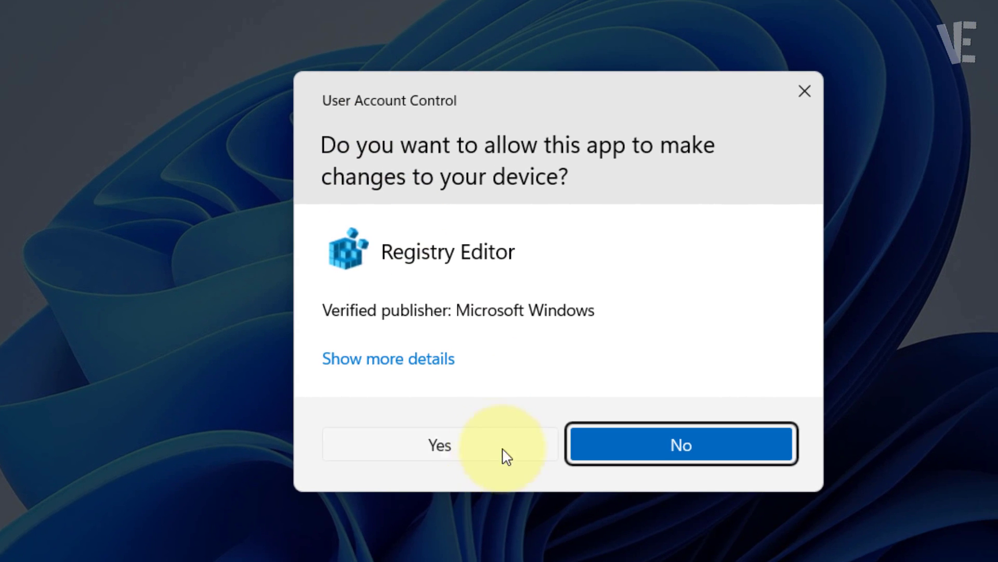
left_click(507, 456)
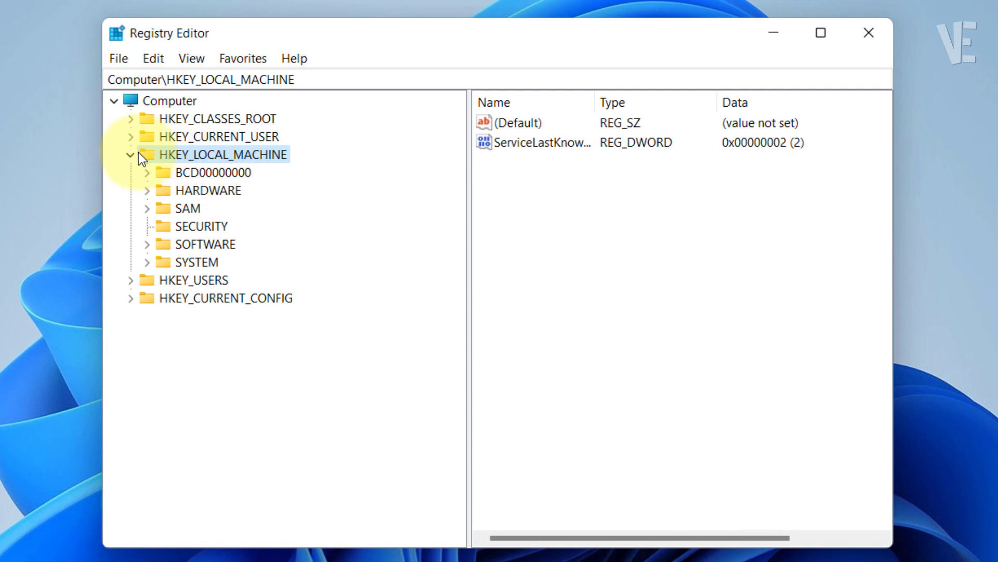
- Collapse HKEY_LOCAL_MACHINE and go to the registry key HKEY_CURRENT_USER\Control Panel\Desktop
left_click(130, 155)
left_click(224, 138)
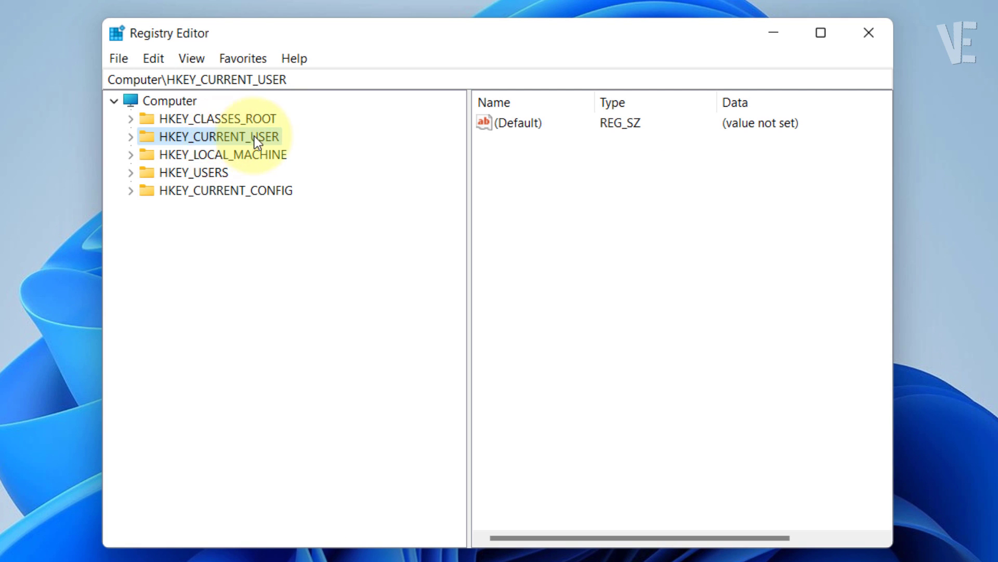
left_click(131, 137)
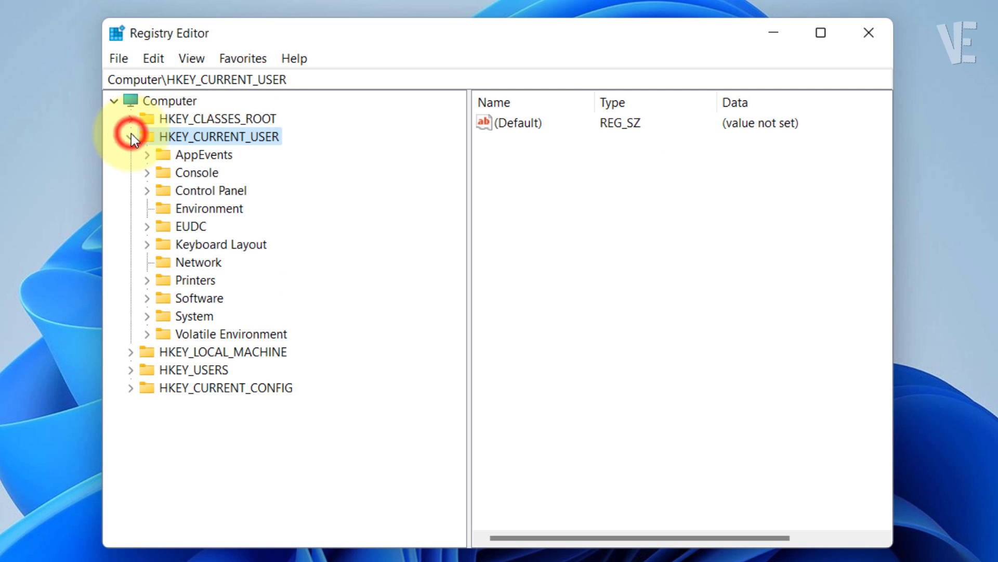
left_click(200, 190)
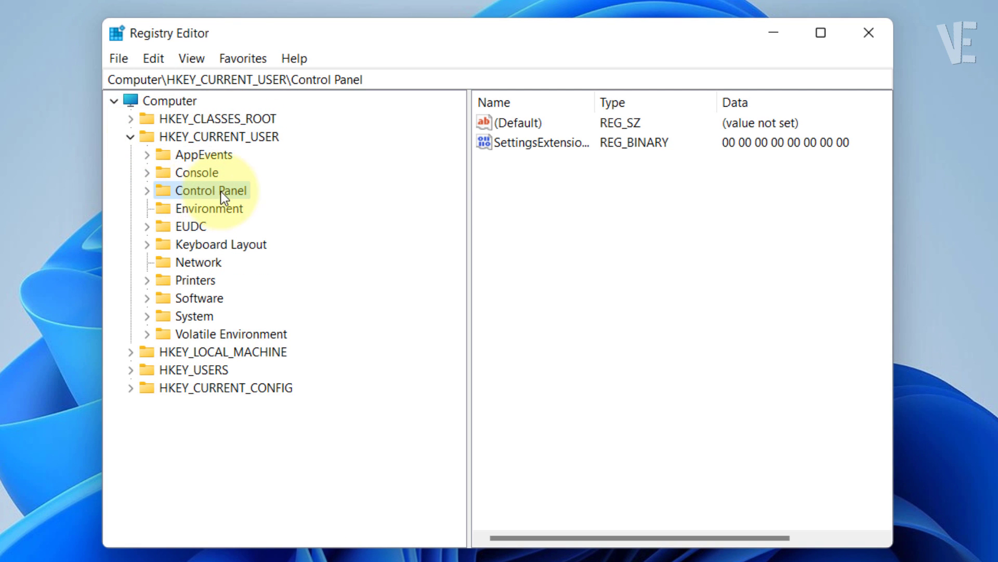
left_click(148, 194)
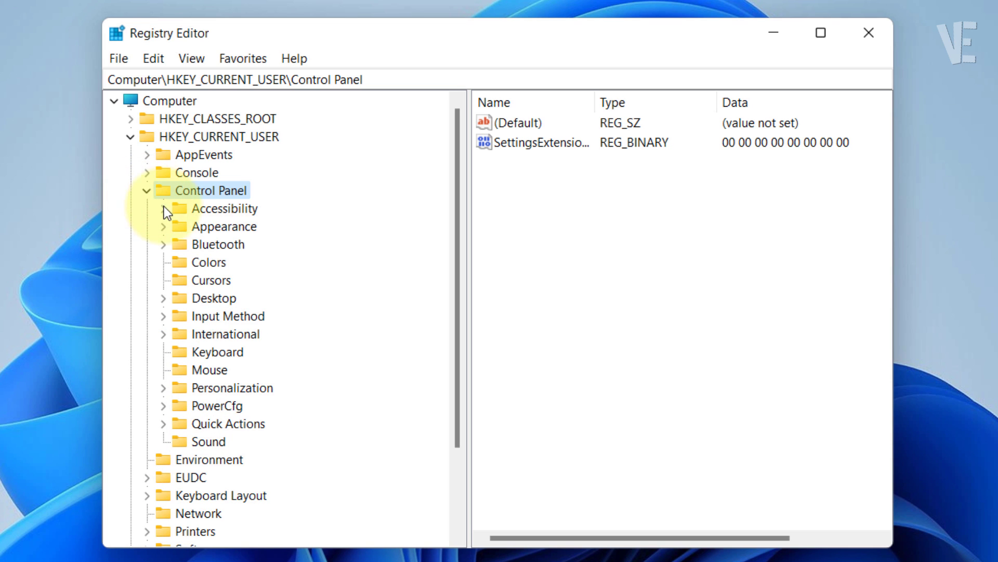
left_click(223, 298)
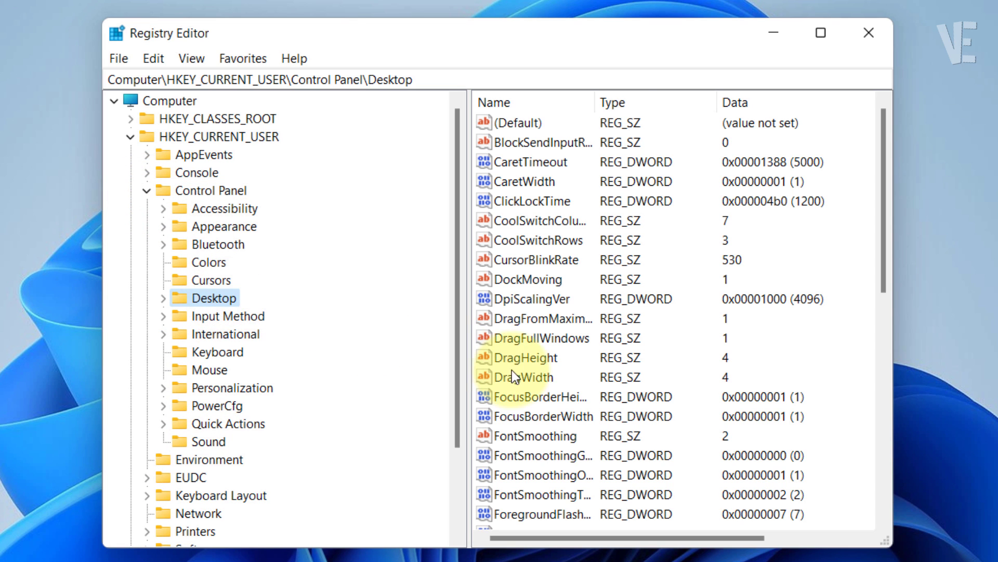
- Set the ForegroundLockTimeout value of the Desktop key to 0 with Decimal base, and close Registry Editor
left_click_drag(598, 101, 682, 101)
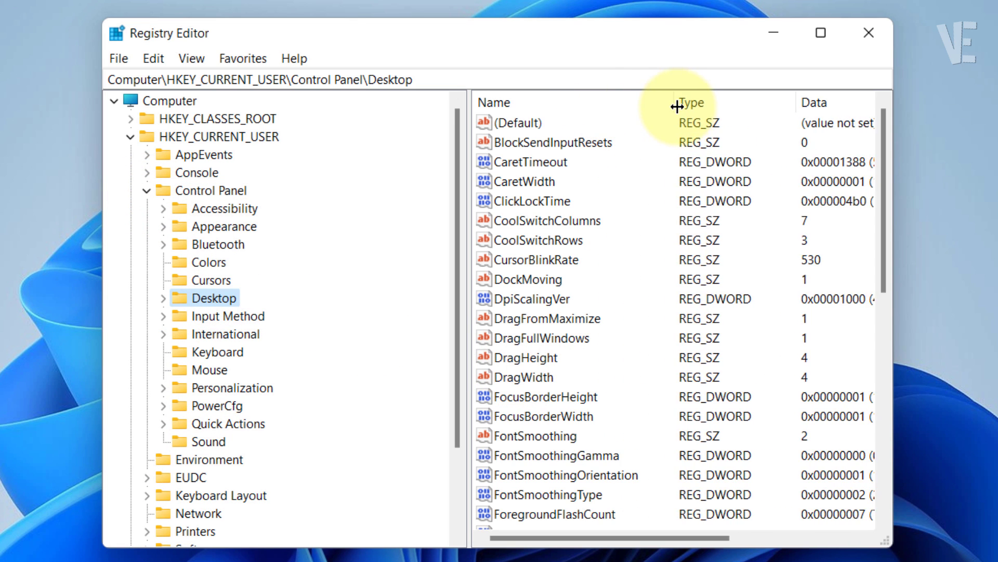
scroll(654, 268, "down", 3)
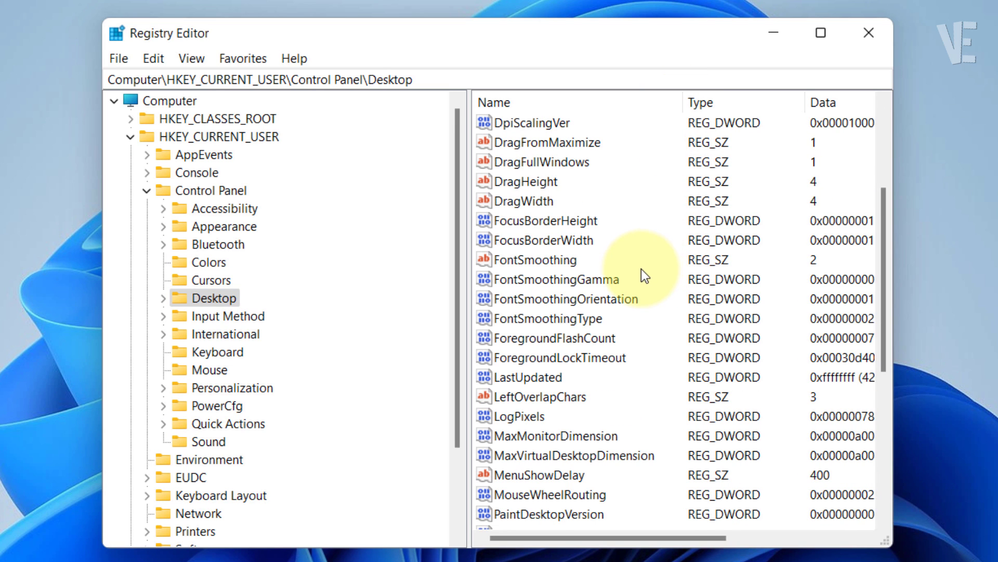
left_click(598, 358)
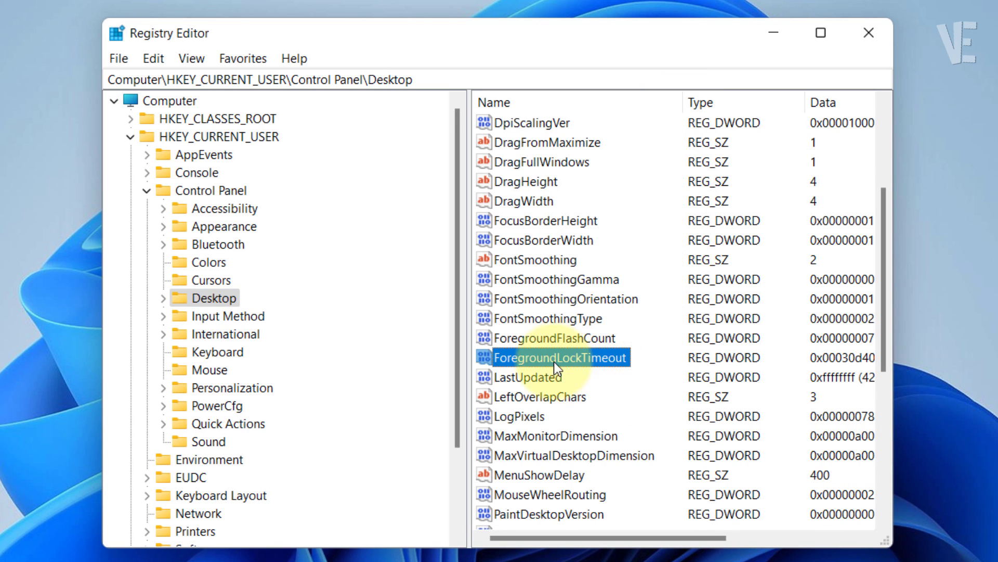
right_click(566, 356)
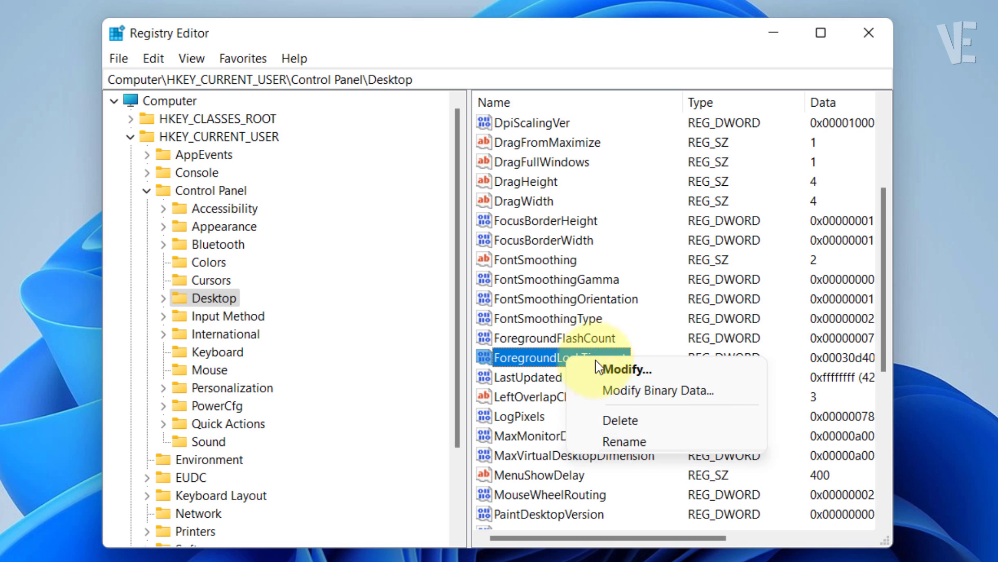
left_click(609, 367)
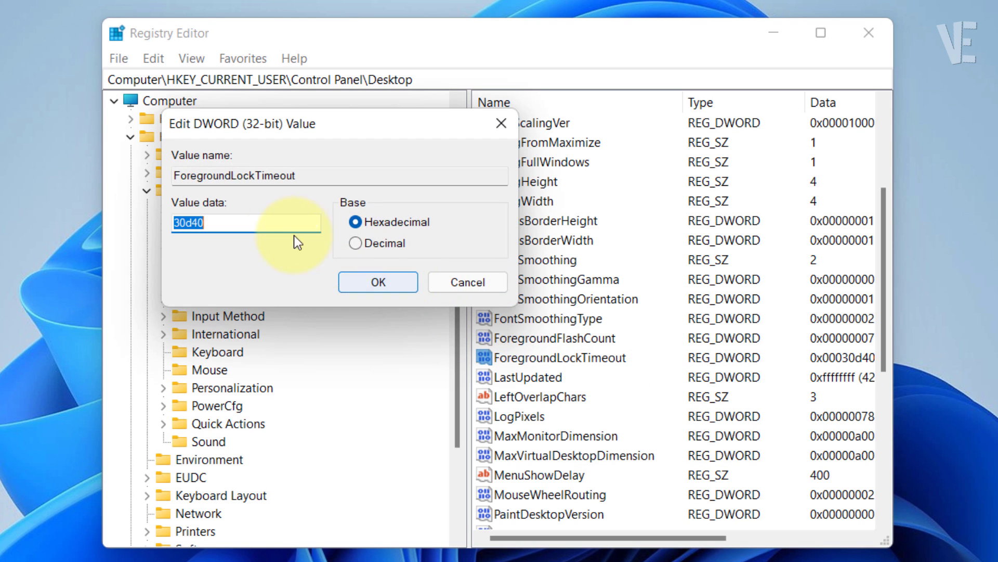
left_click(270, 222)
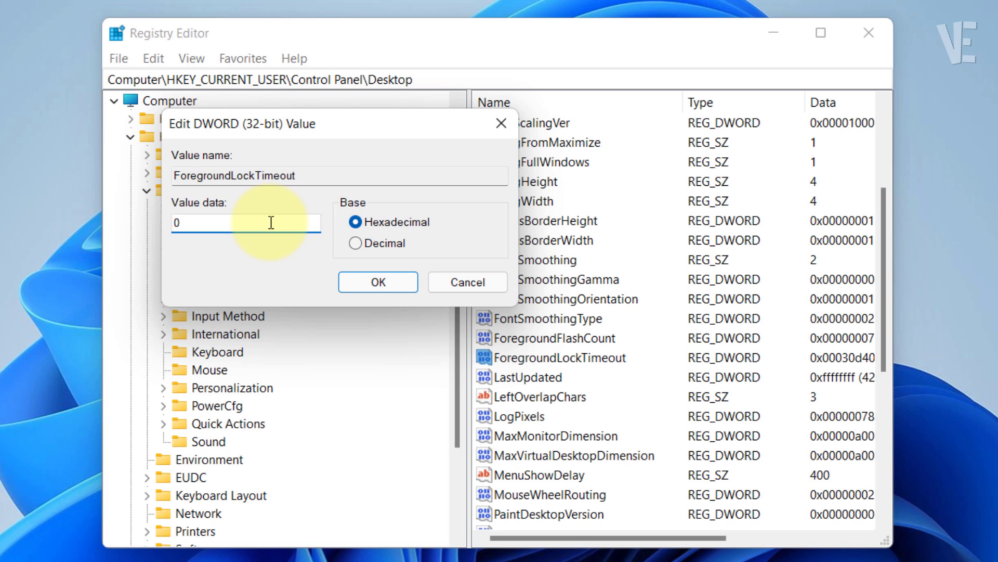
left_click(367, 244)
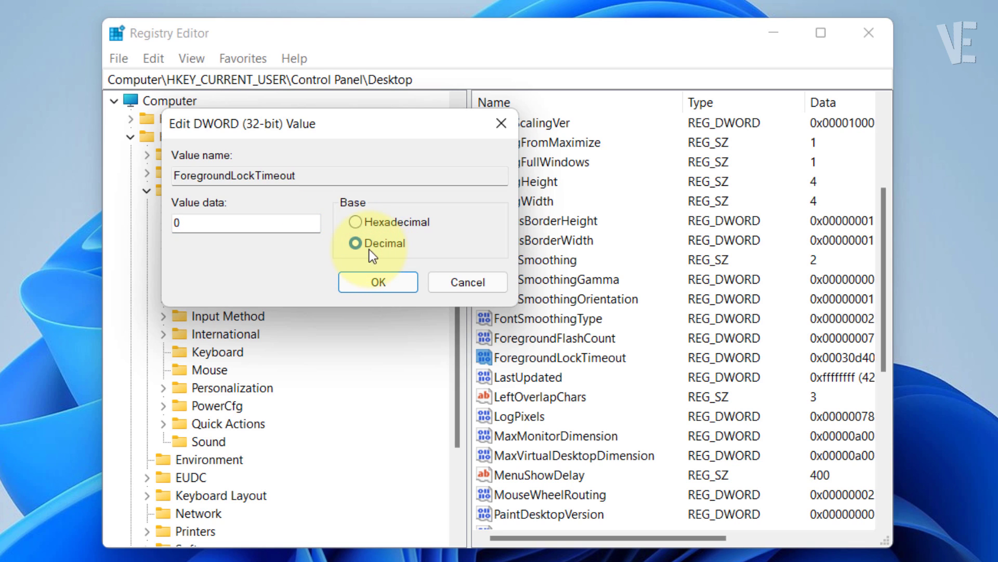
left_click(376, 283)
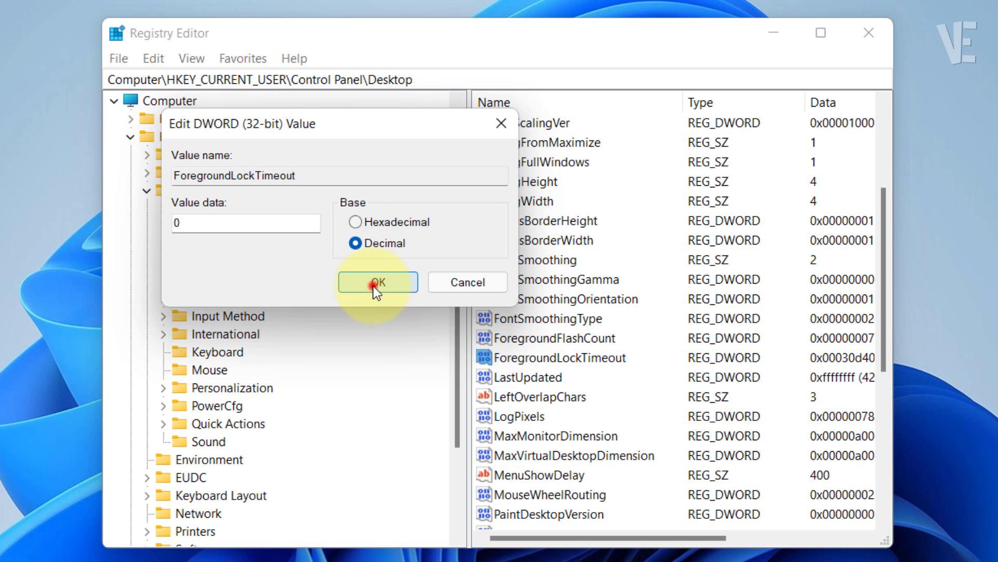
left_click(882, 38)
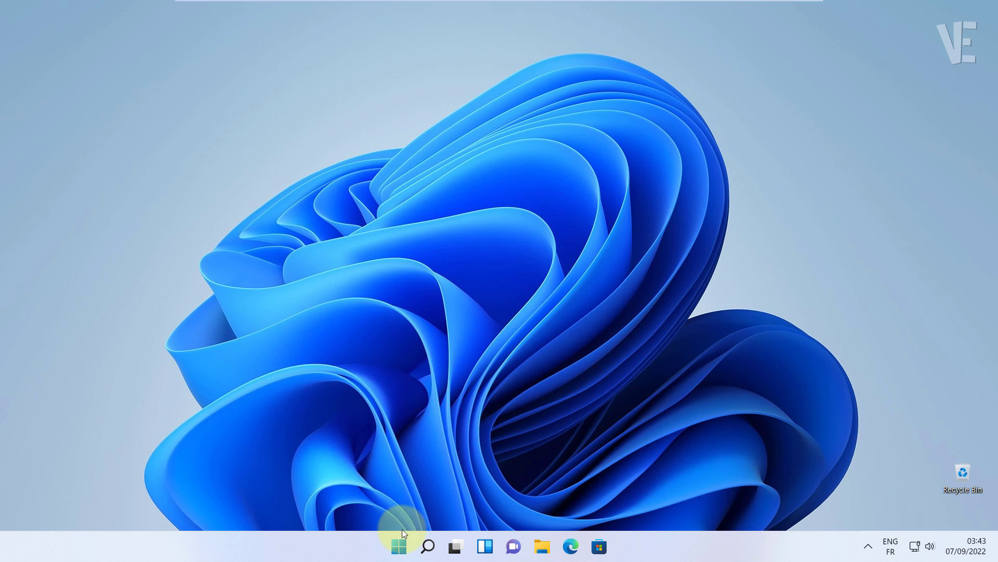
- Restart the computer
left_click(397, 547)
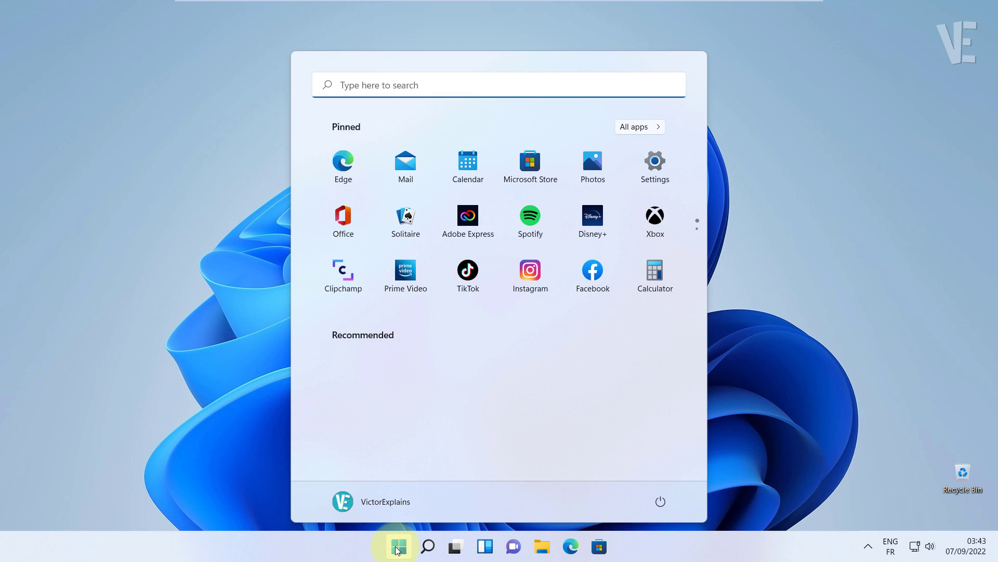
left_click(660, 502)
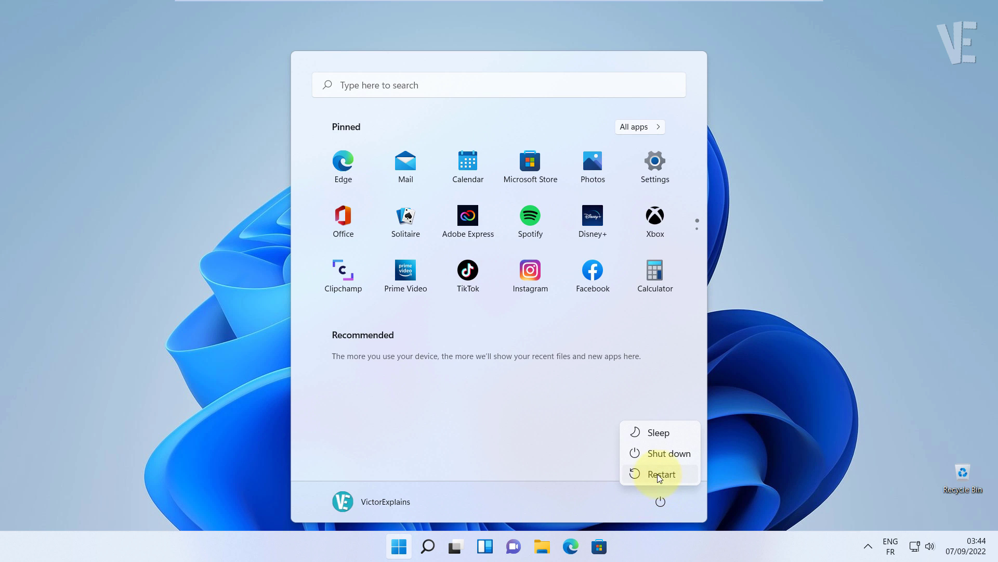
left_click(662, 474)
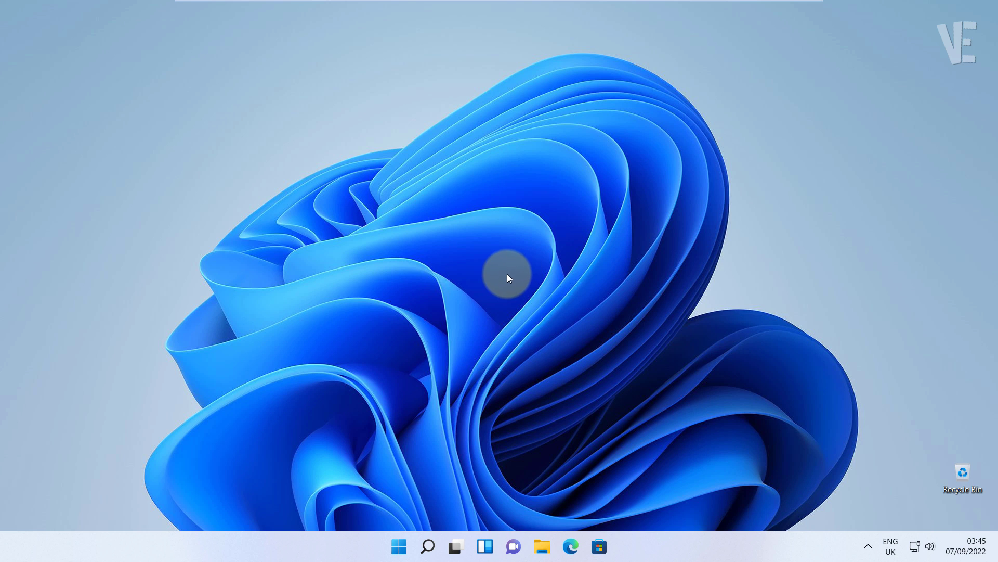
- Search Windows for sysdm.cpl and open the System Properties control panel item
left_click(427, 547)
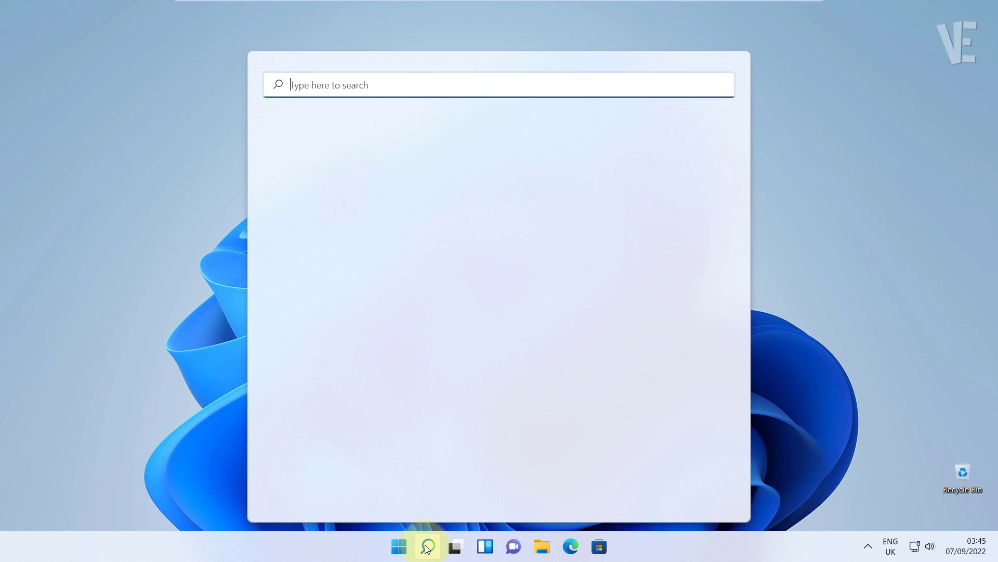
left_click(356, 84)
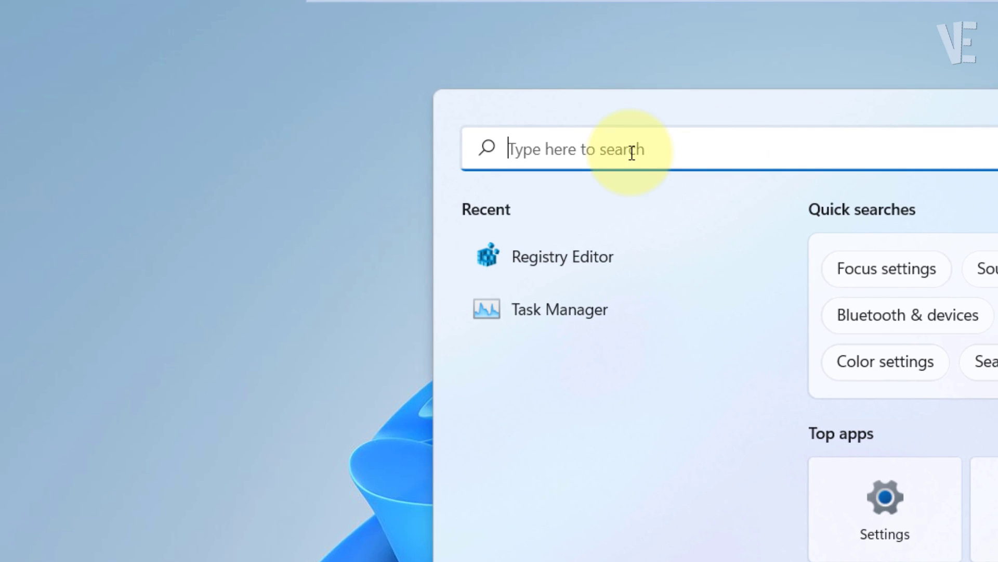
type("sysdm.")
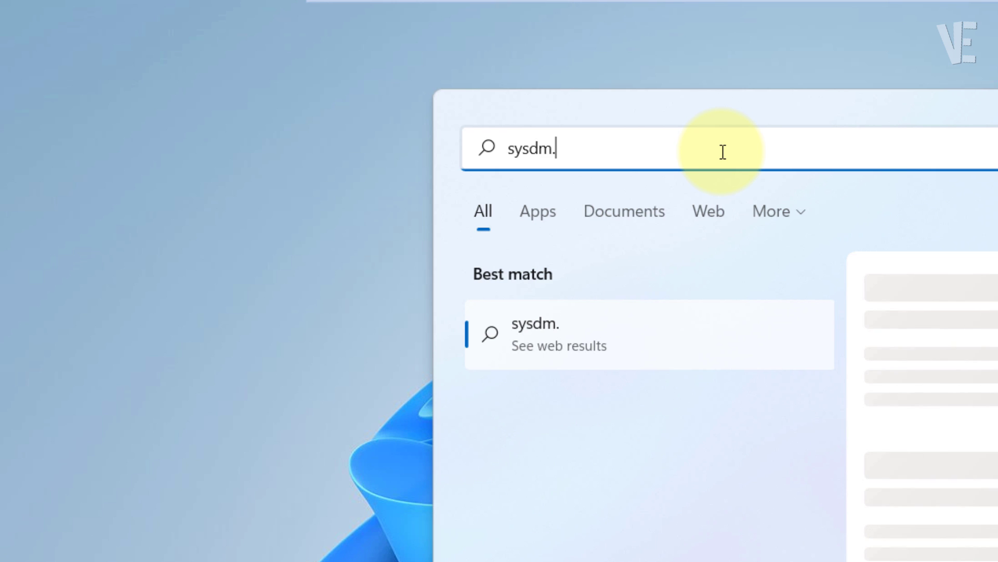
type("cpl")
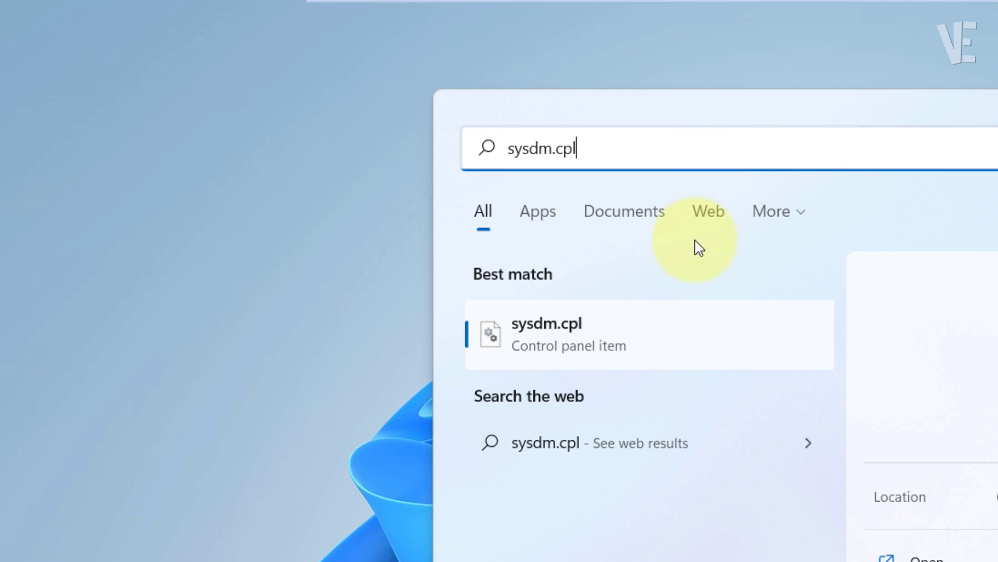
left_click(634, 332)
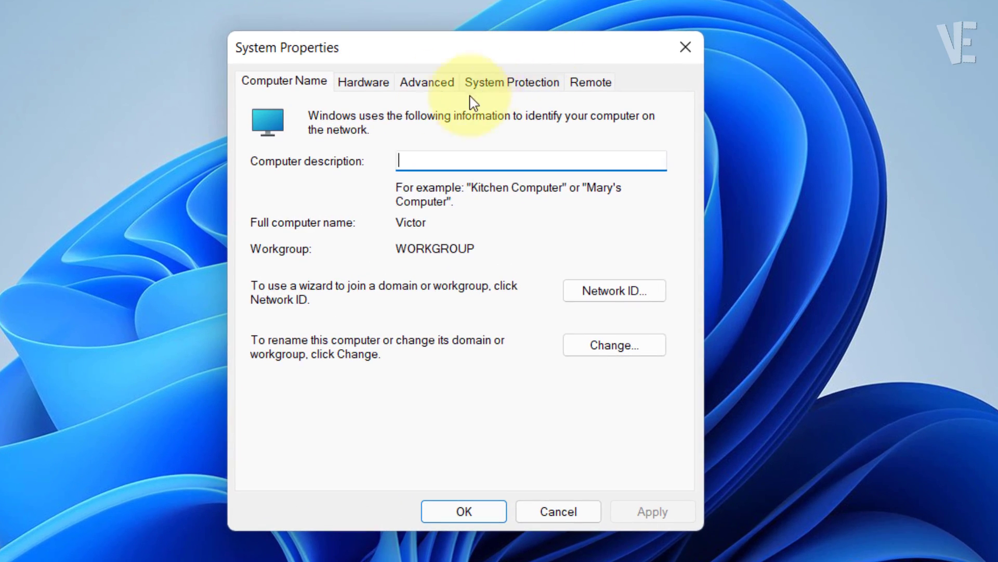
- Turn on Enable Peek in the visual effects performance options, apply it, and close System Properties
left_click(416, 141)
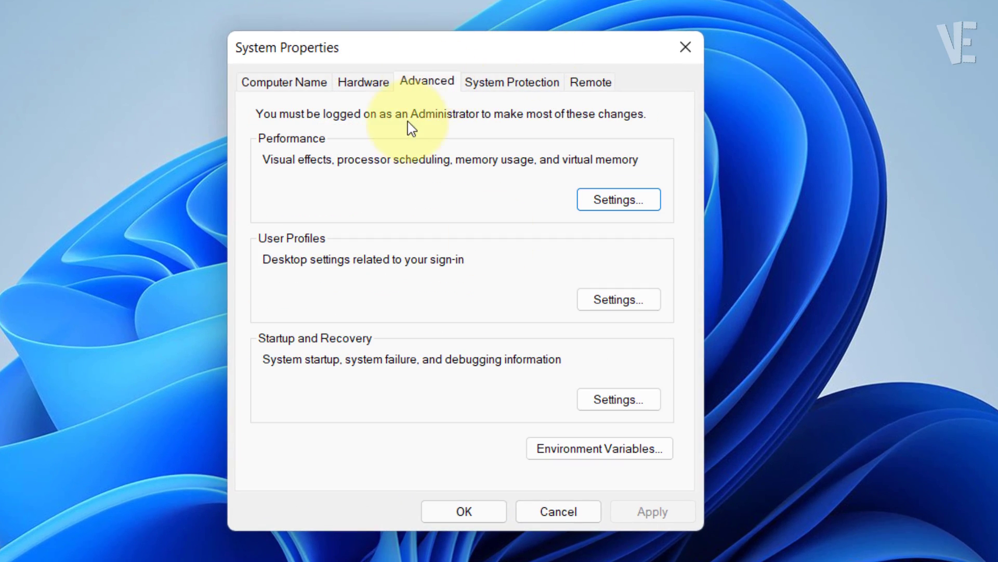
left_click(623, 198)
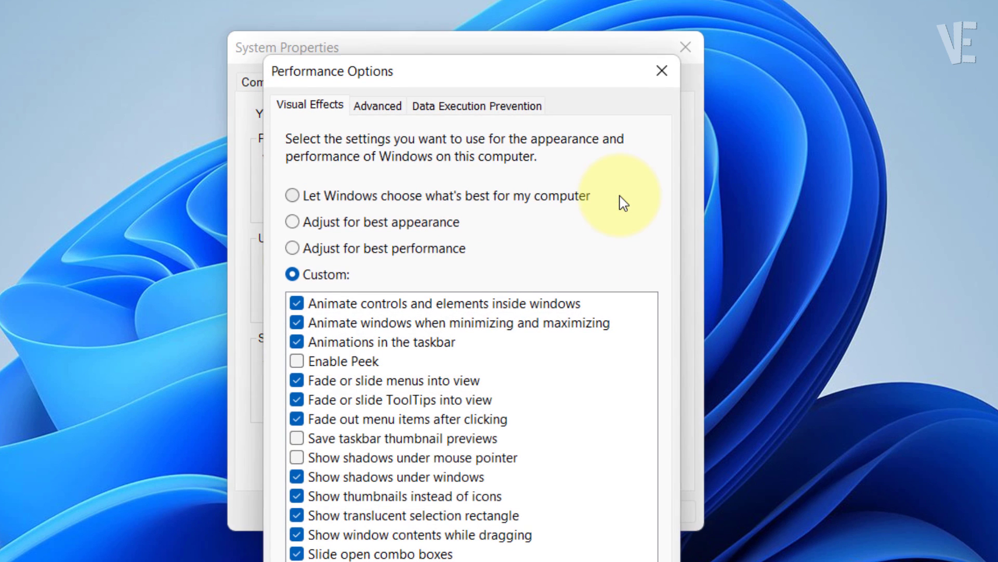
left_click_drag(572, 72, 580, 0)
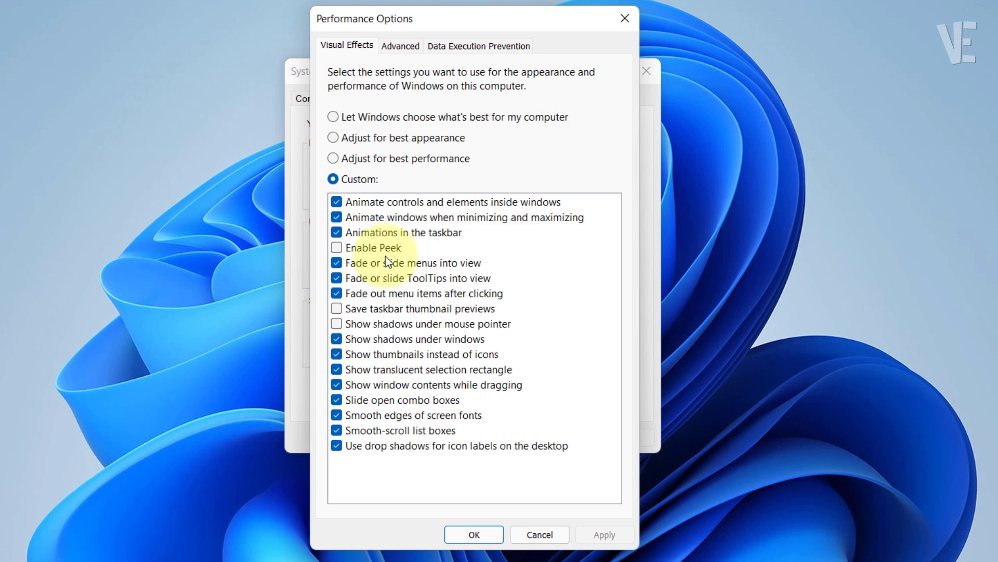
left_click(339, 249)
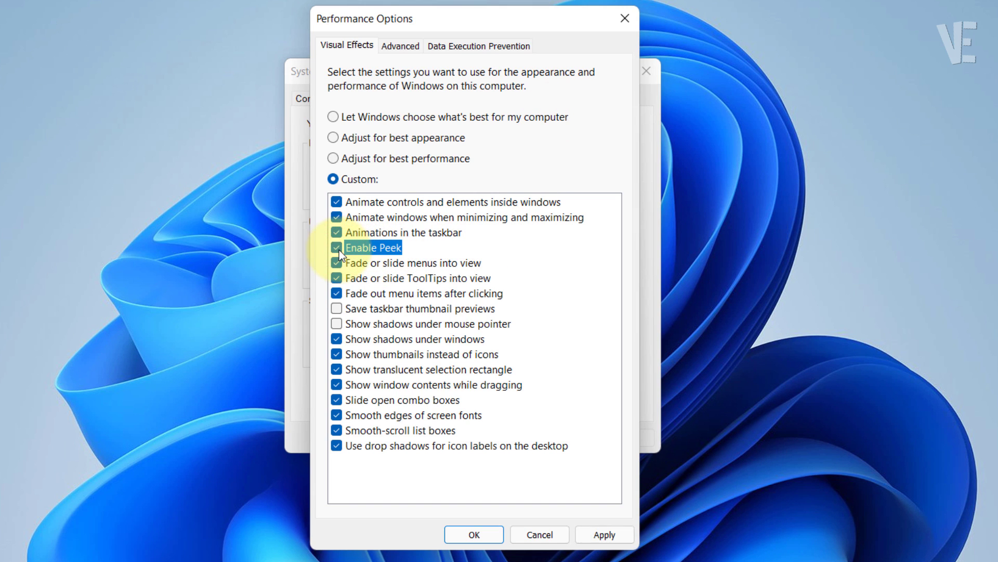
left_click(605, 535)
left_click(488, 534)
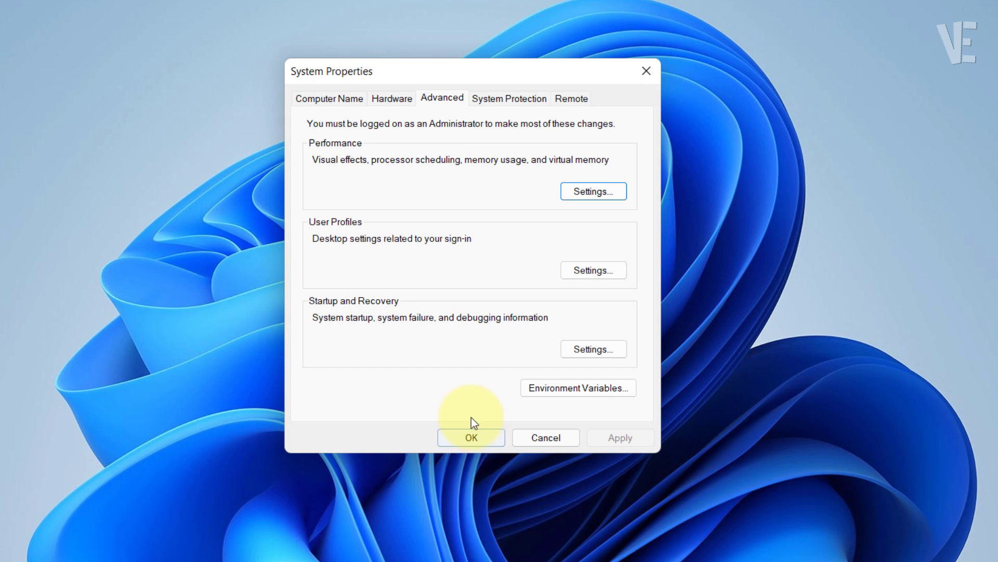
left_click(468, 436)
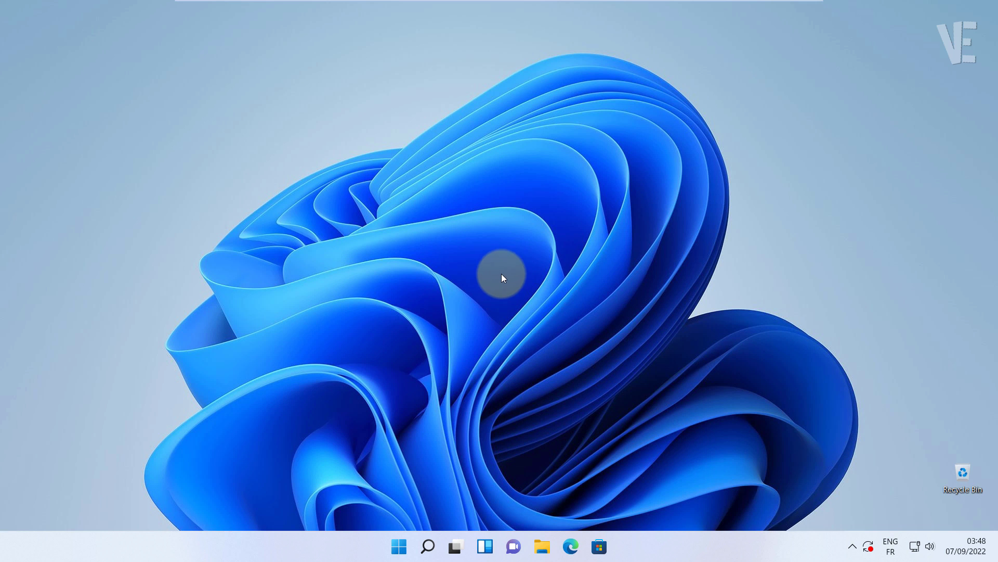
- Search Windows for regedit and open Registry Editor, allowing it to make changes to the device
left_click(432, 553)
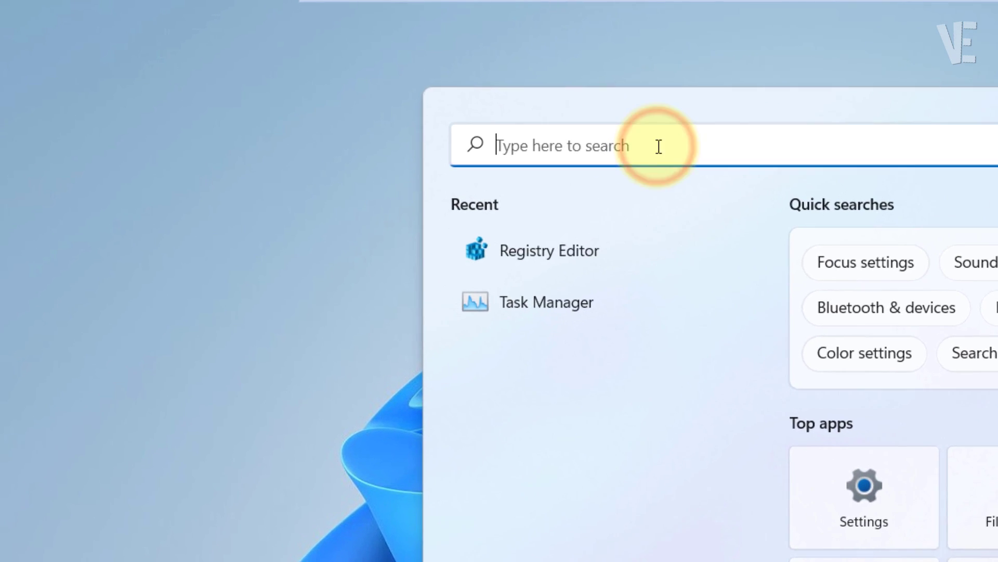
type("regedit")
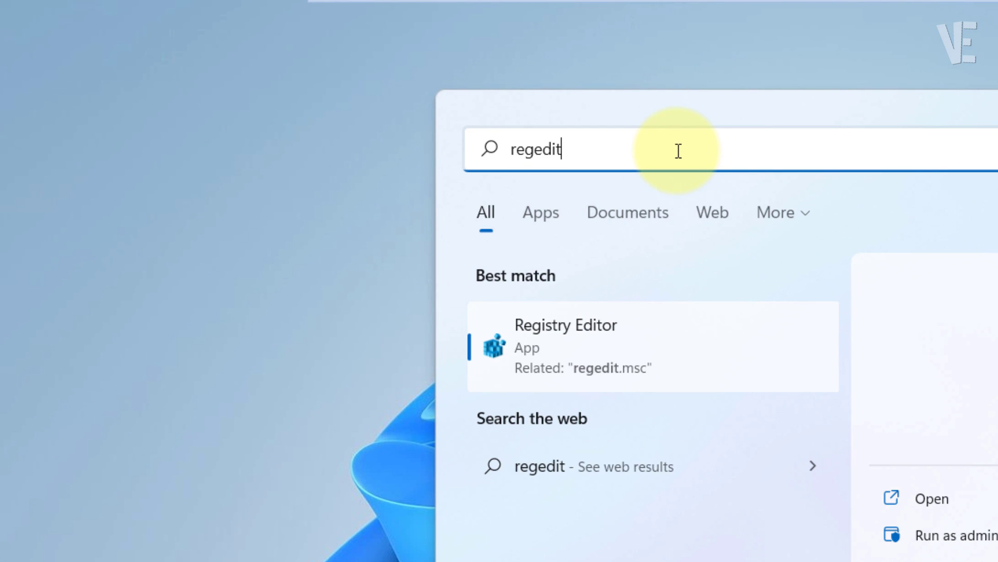
left_click(626, 347)
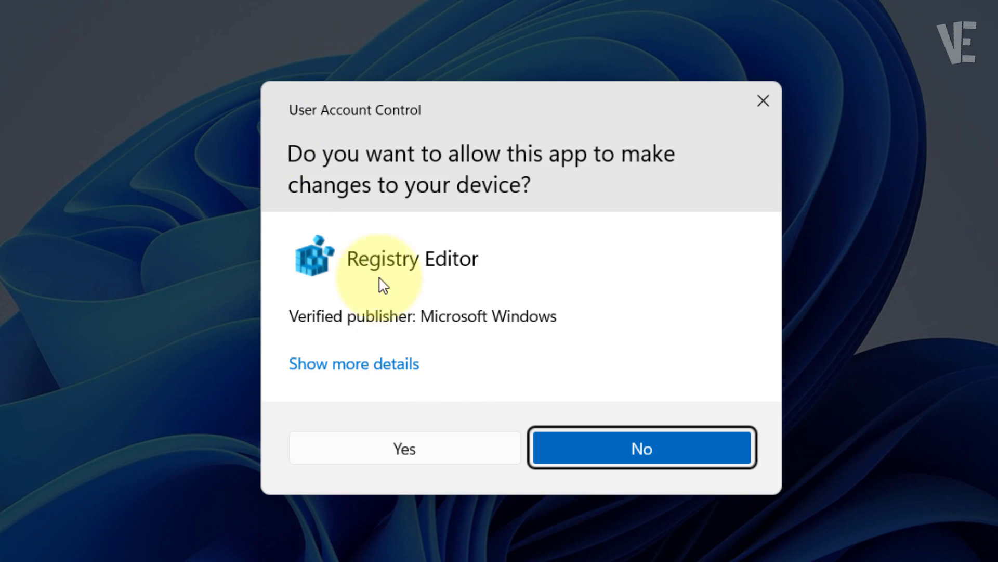
left_click(424, 438)
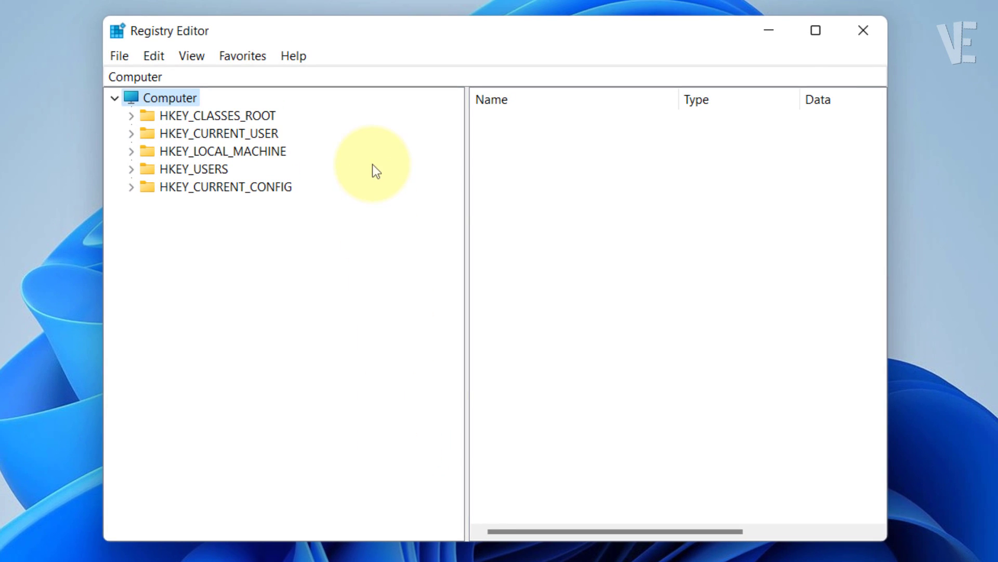
- Expand the registry tree down to HKEY_CURRENT_USER\Software\Microsoft
left_click(235, 138)
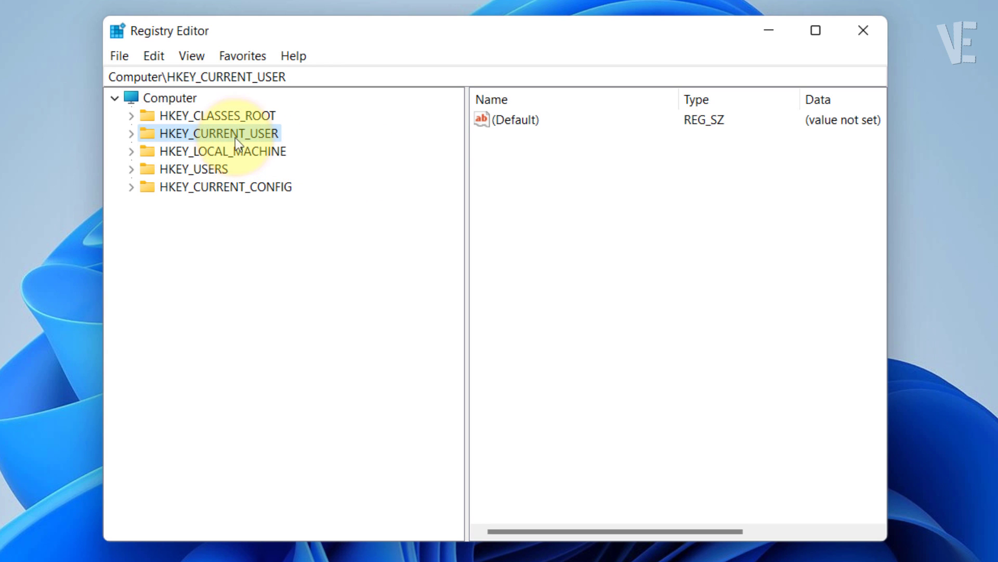
left_click(131, 134)
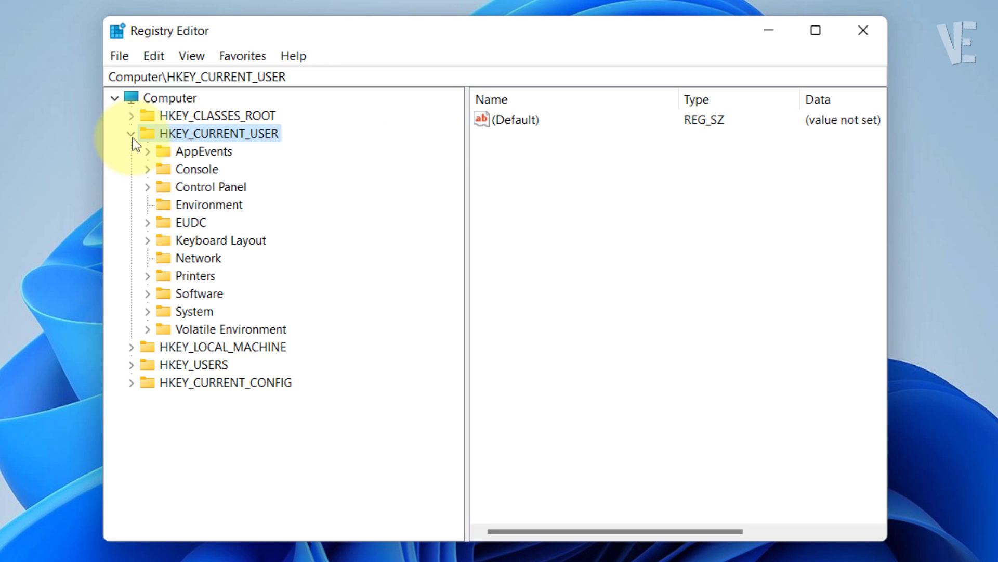
left_click(197, 294)
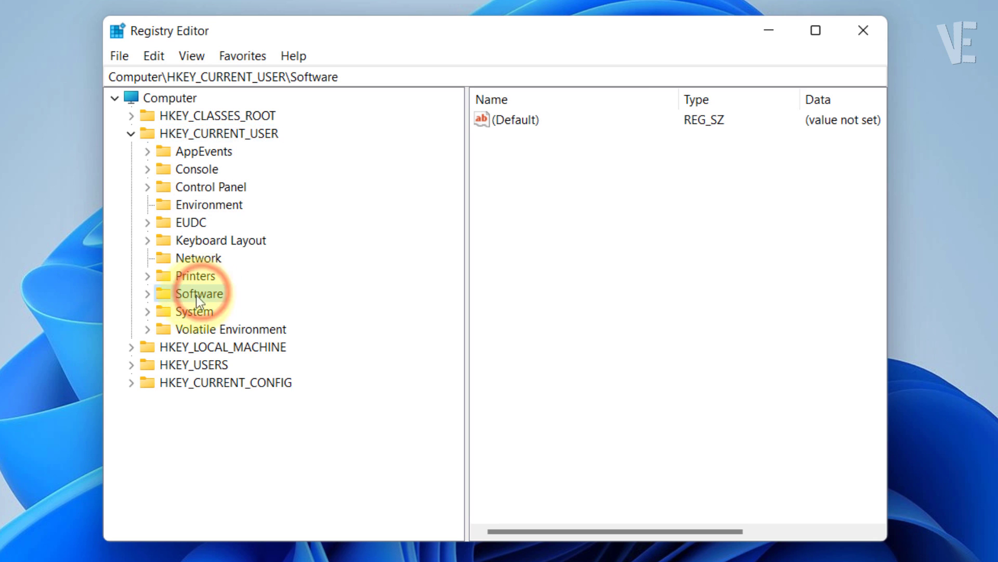
left_click(150, 295)
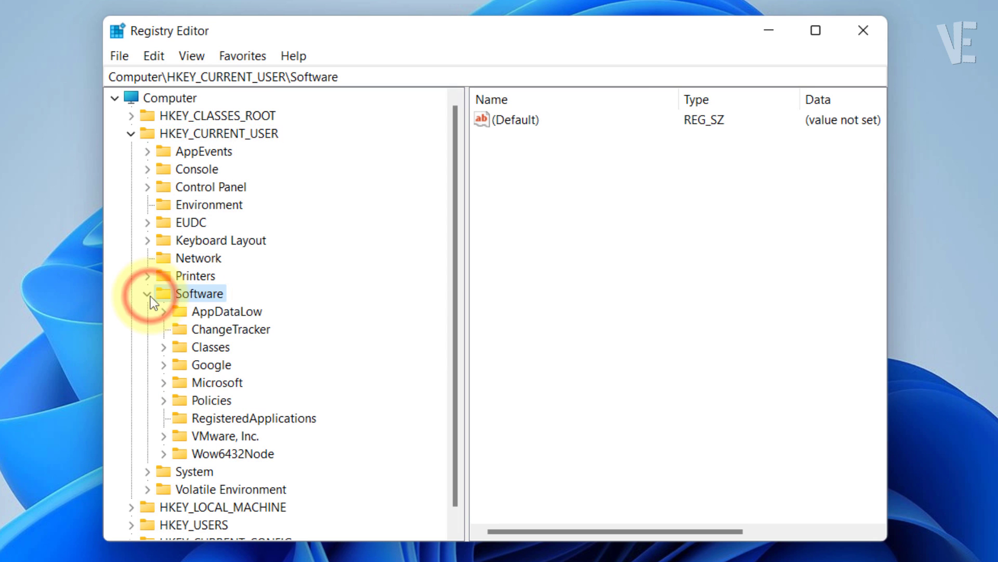
left_click(214, 383)
left_click(166, 388)
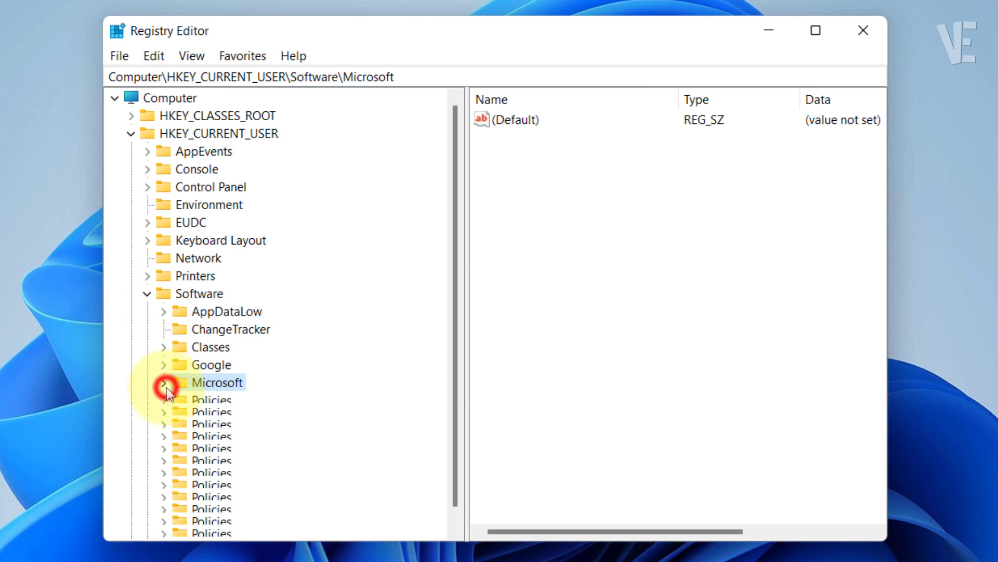
- Go to the Windows\CurrentVersion\Explorer subkey under Microsoft and select it
scroll(281, 385, "down", 17)
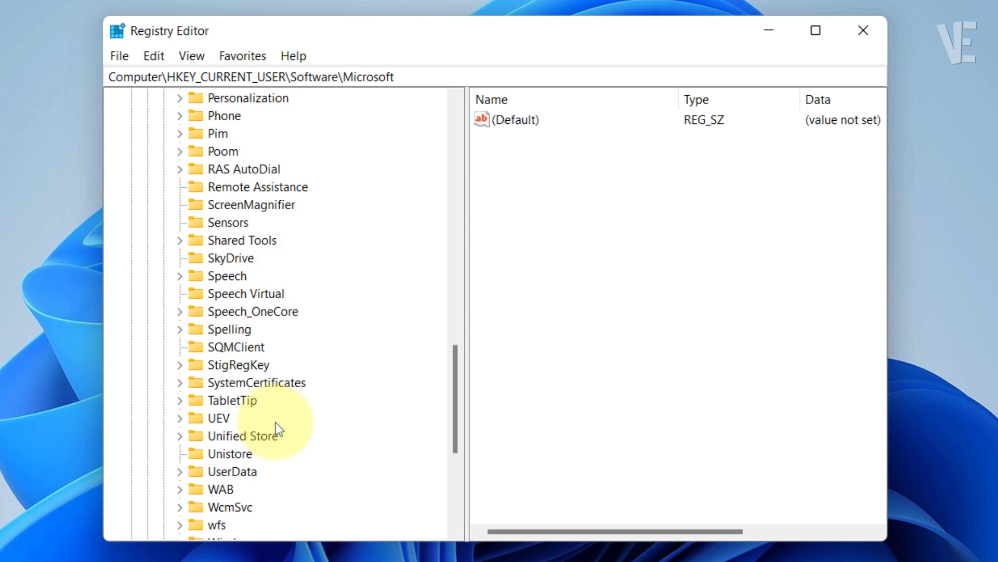
scroll(276, 423, "down", 1)
scroll(275, 423, "up", 1)
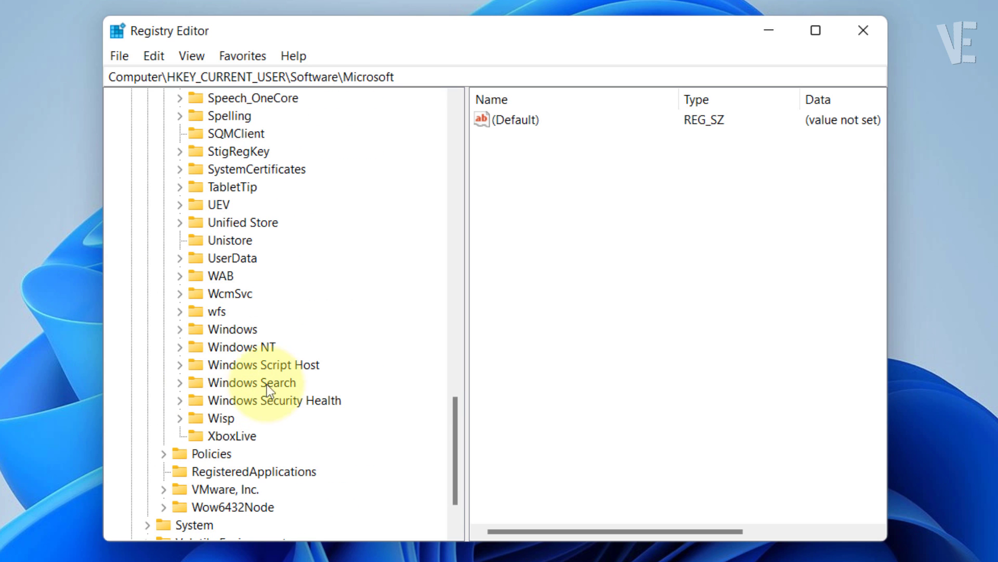
left_click(239, 331)
left_click(181, 330)
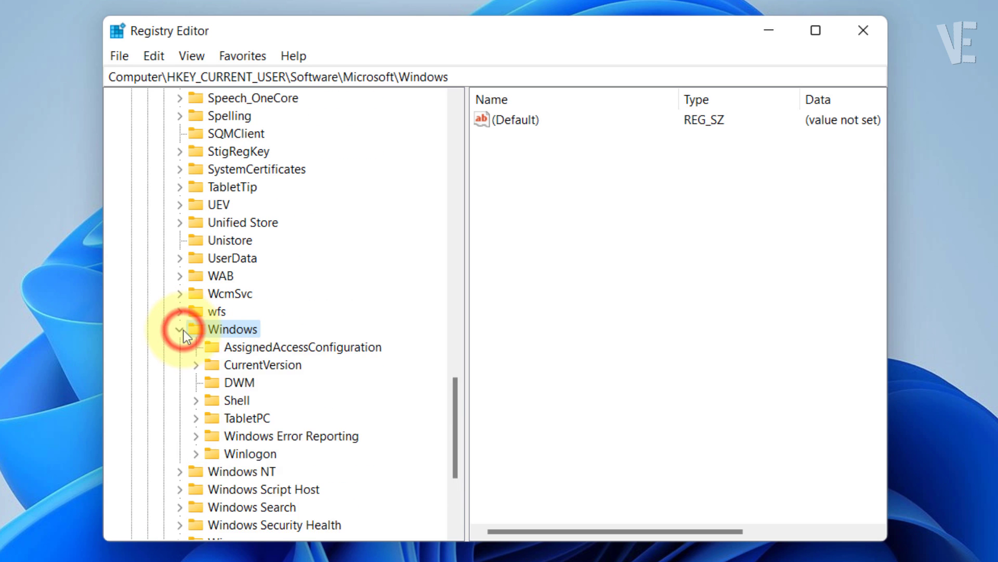
left_click(239, 364)
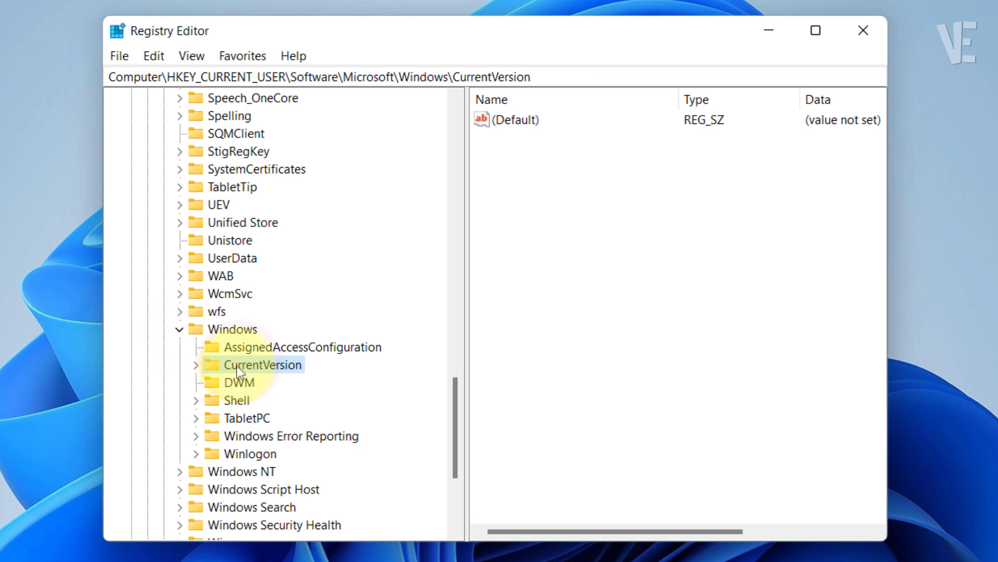
left_click(197, 365)
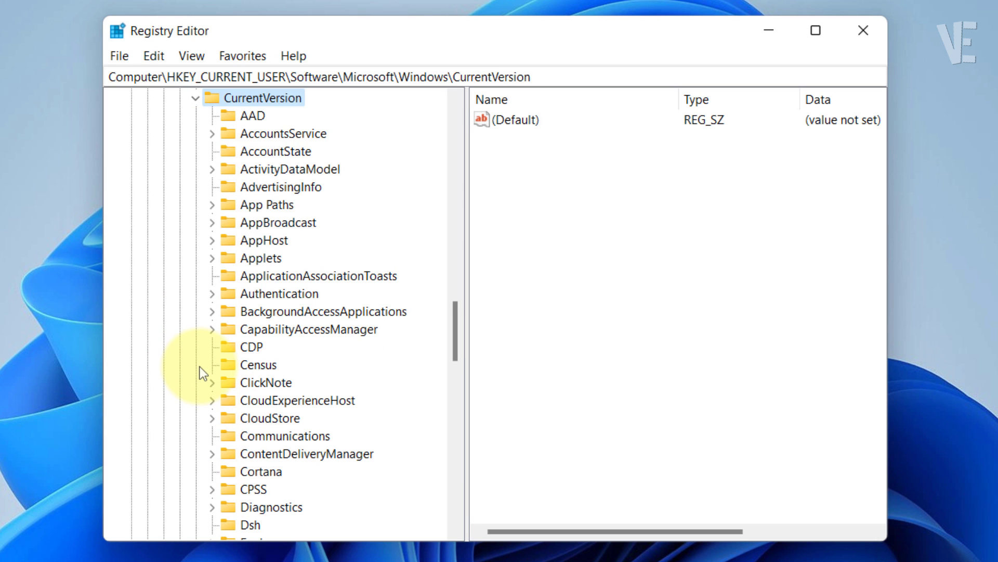
scroll(200, 367, "down", 3)
scroll(200, 367, "down", 1)
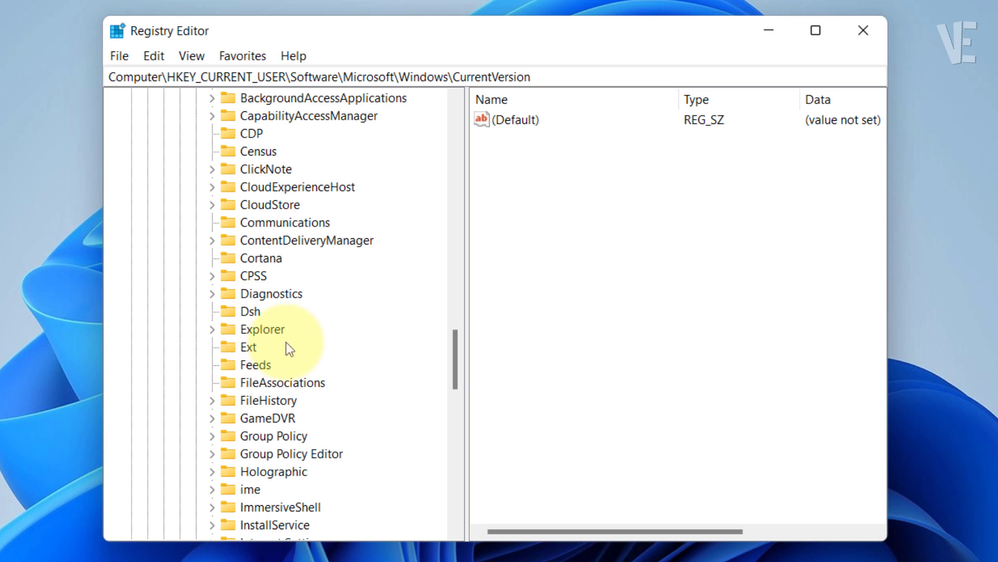
left_click(264, 330)
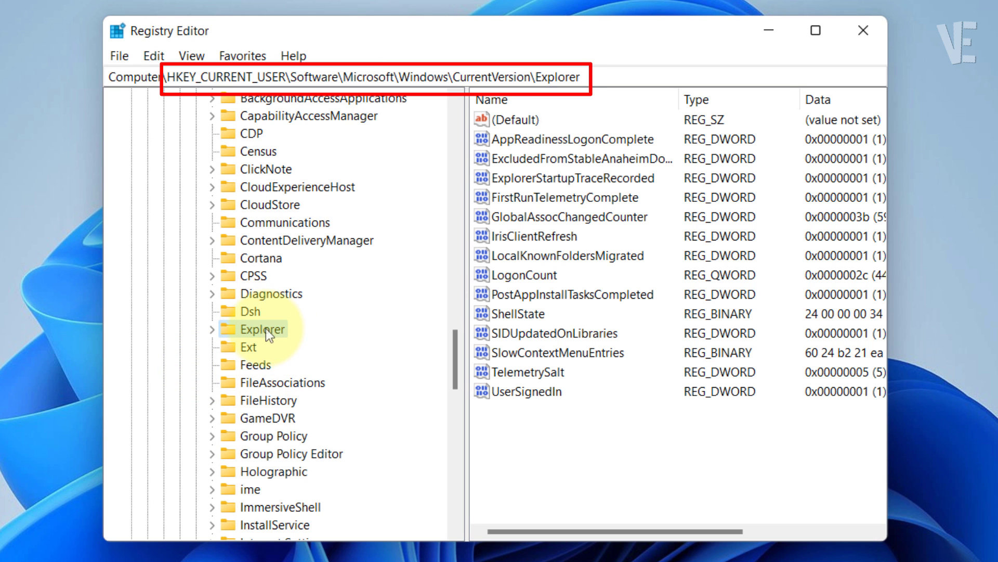
- Create a DWORD (32-bit) value named AltTabSettings in the Explorer key
right_click(535, 457)
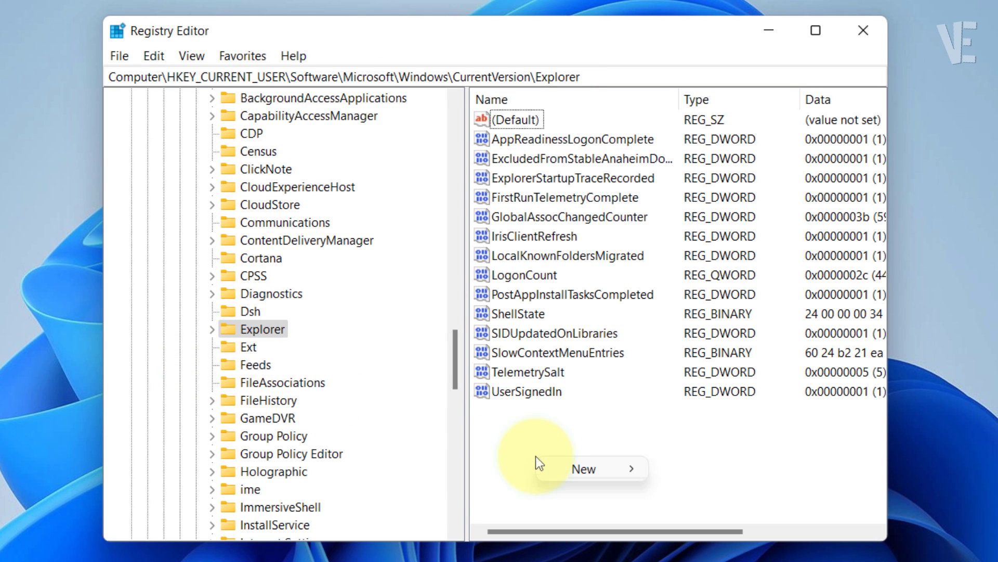
mouse_move(579, 468)
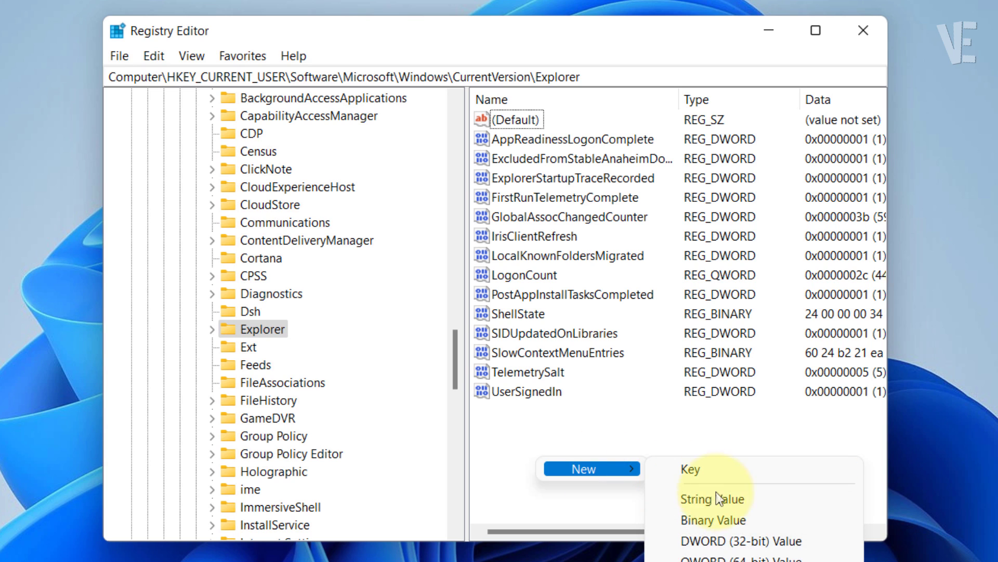
left_click(723, 542)
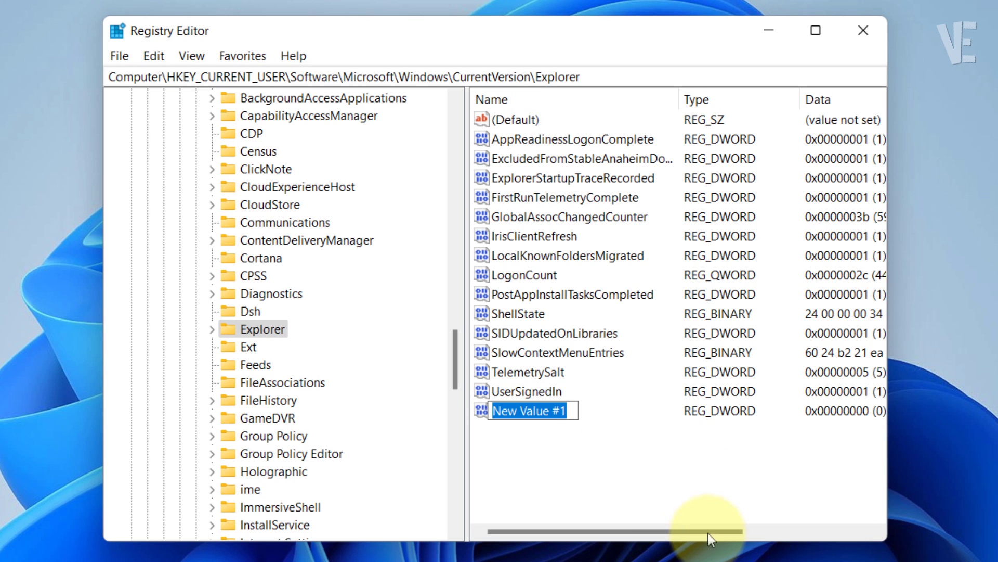
left_click(573, 412)
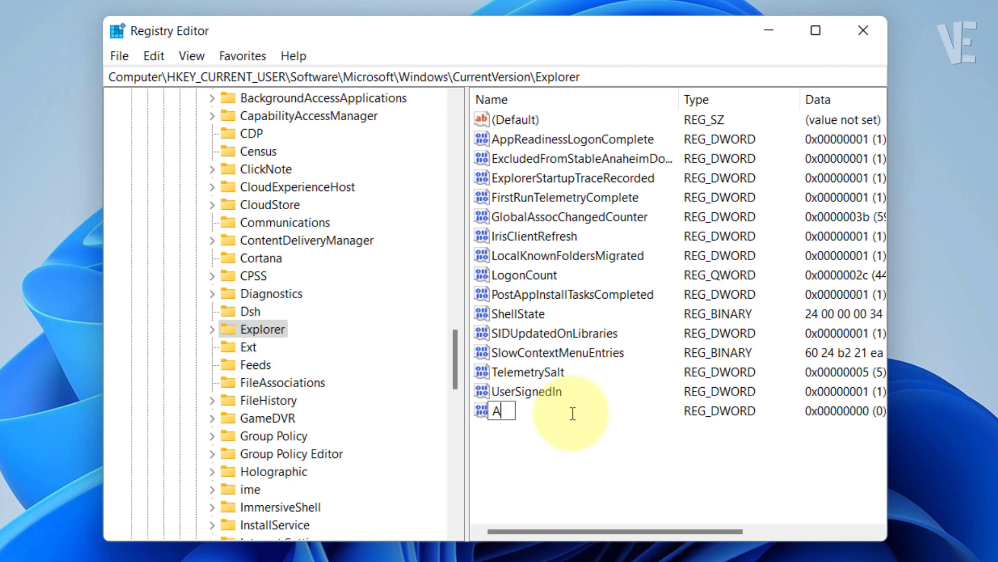
type("Alt")
type("Tab")
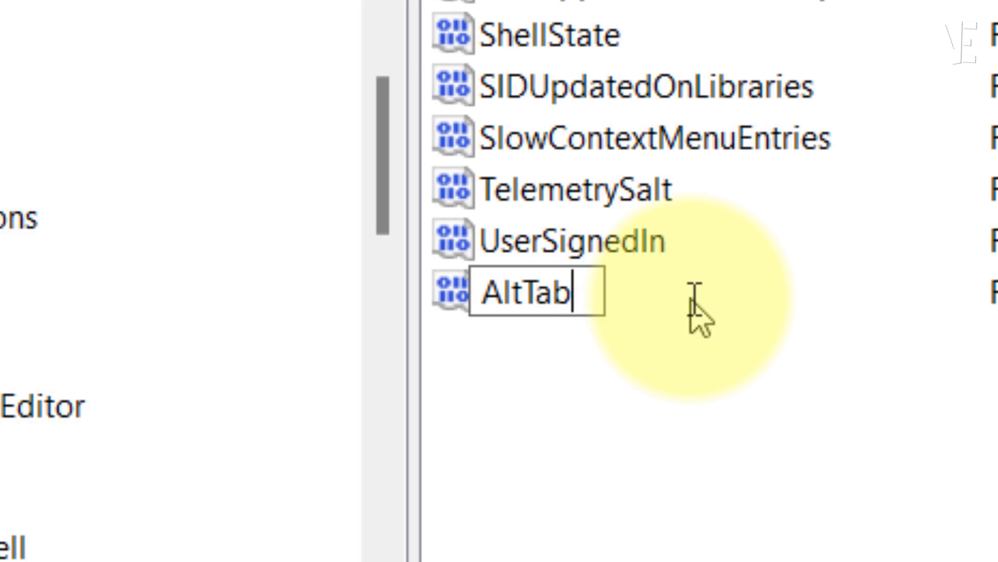
type("Se")
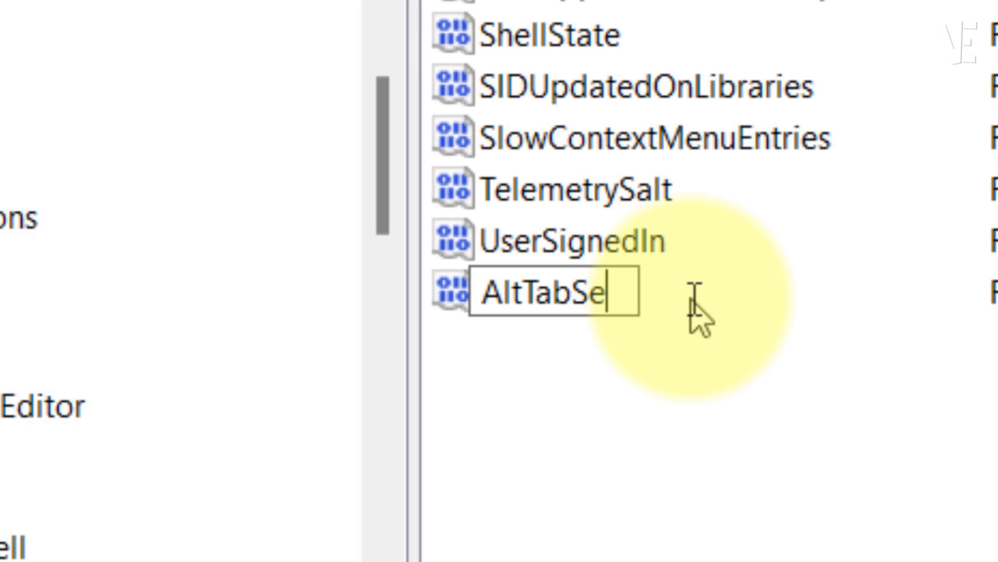
type("ttings")
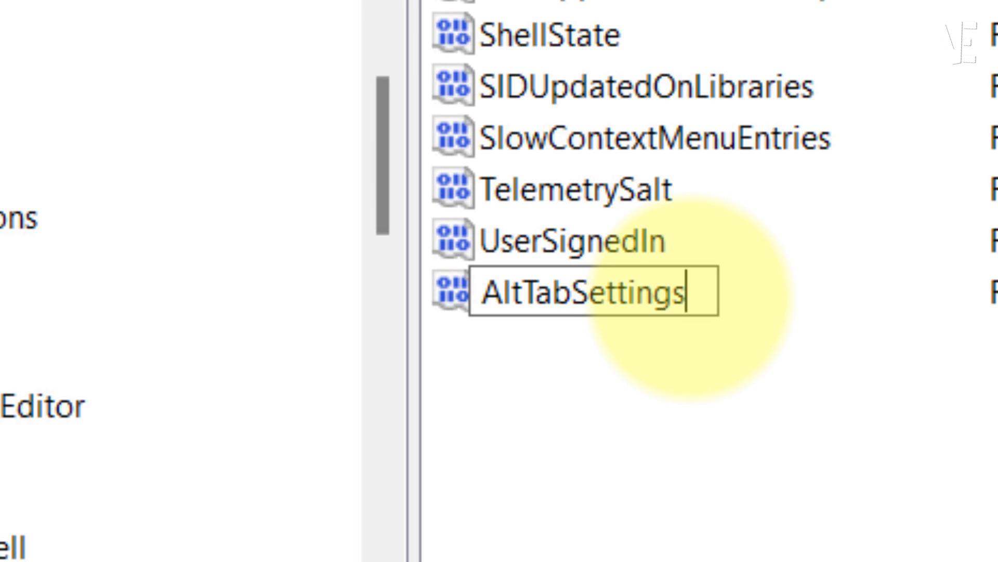
left_click(674, 359)
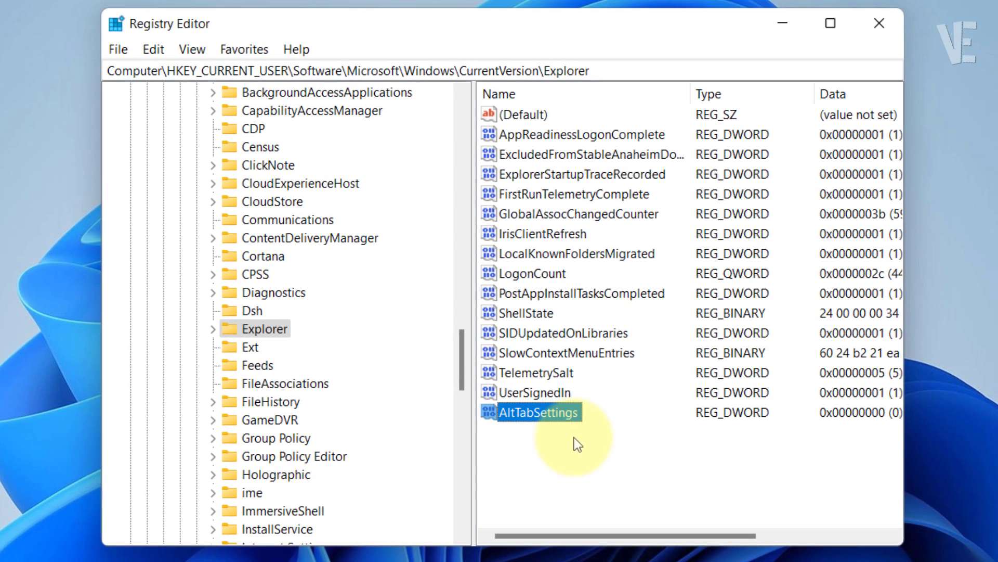
- Set the value data of AltTabSettings to 1 with Hexadecimal base, and close Registry Editor
right_click(575, 421)
left_click(618, 425)
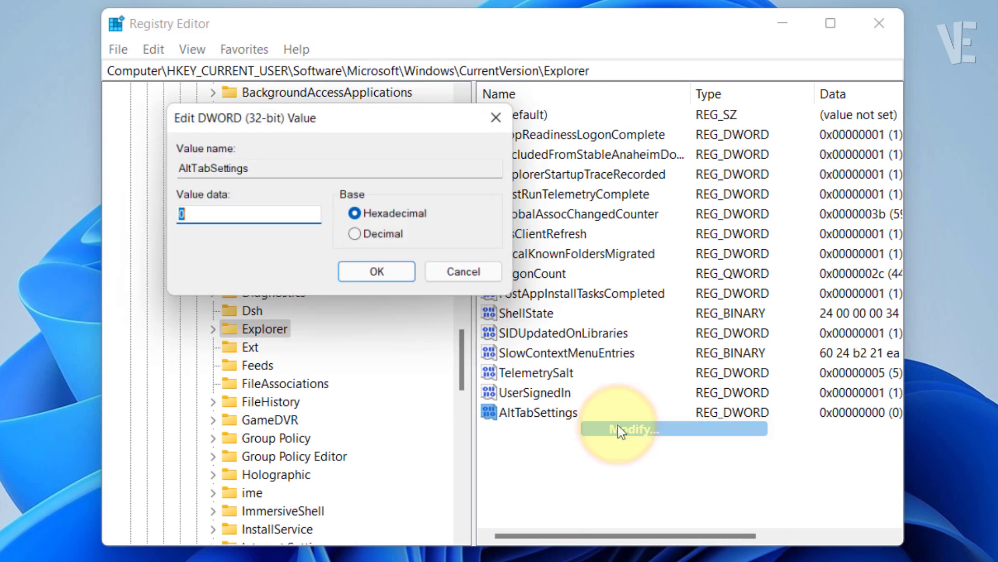
left_click(281, 216)
key("BackSpace")
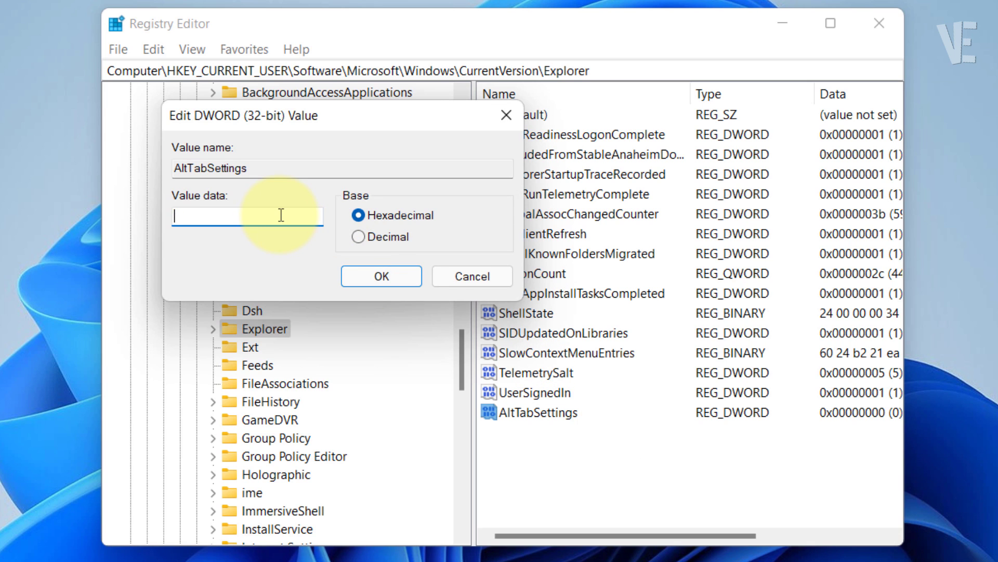
left_click(234, 216)
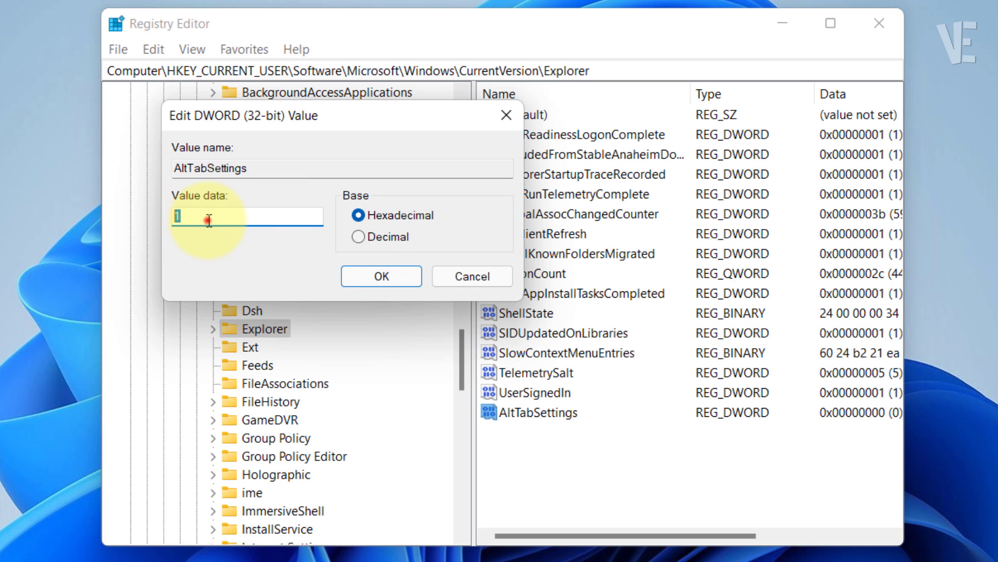
left_click(387, 274)
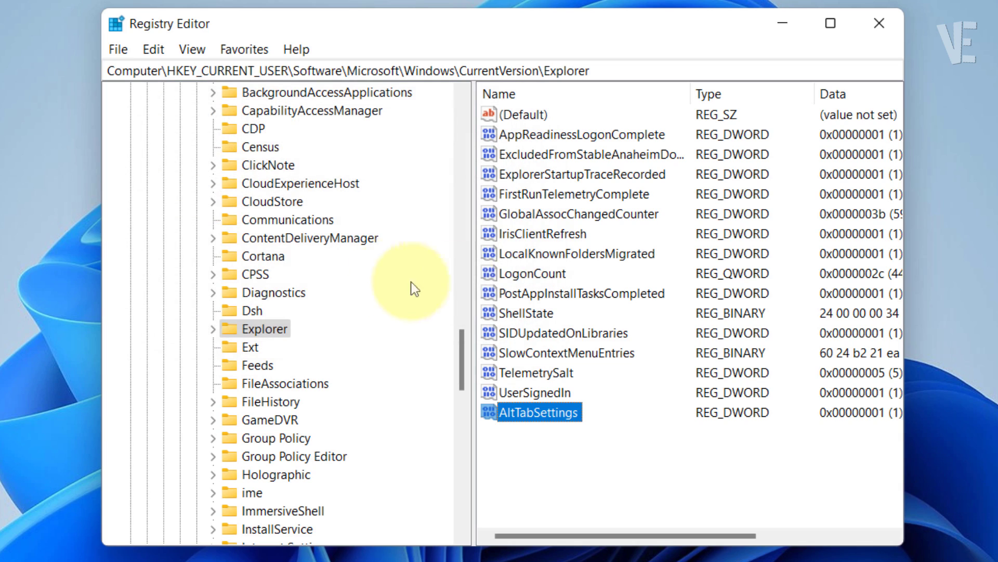
left_click(879, 23)
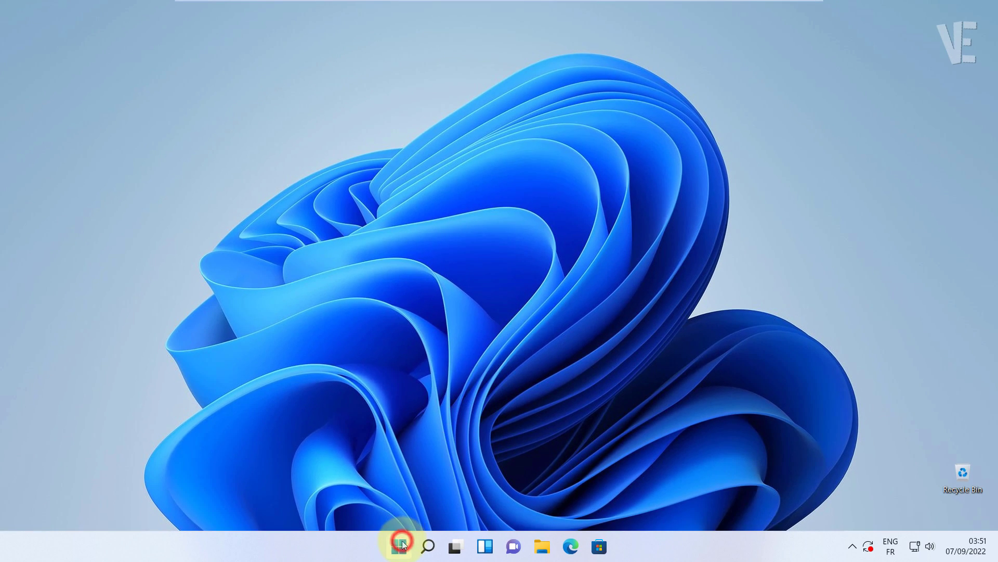
- Restart the computer and dismiss the lock screen to return to the desktop
left_click(400, 544)
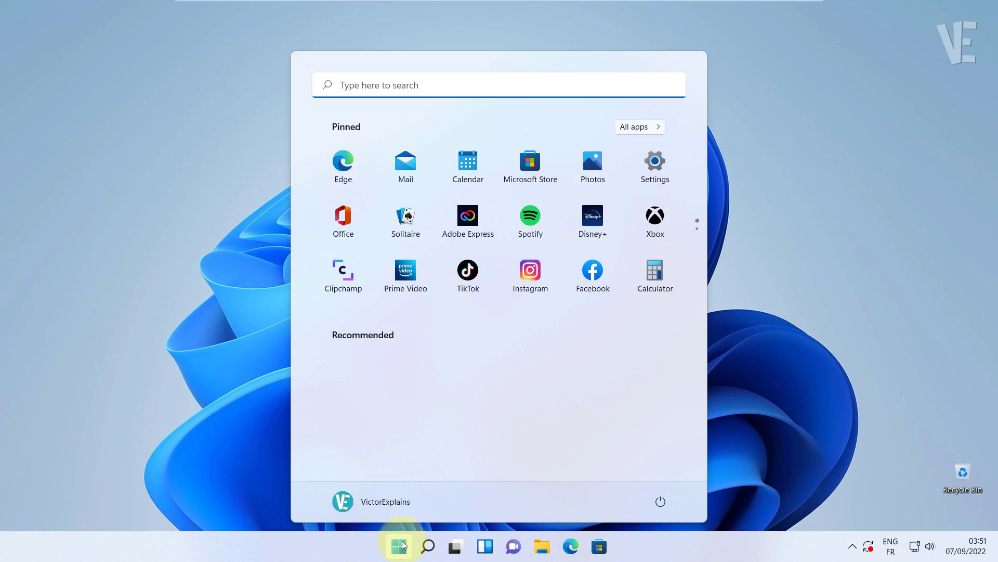
left_click(663, 502)
left_click(667, 475)
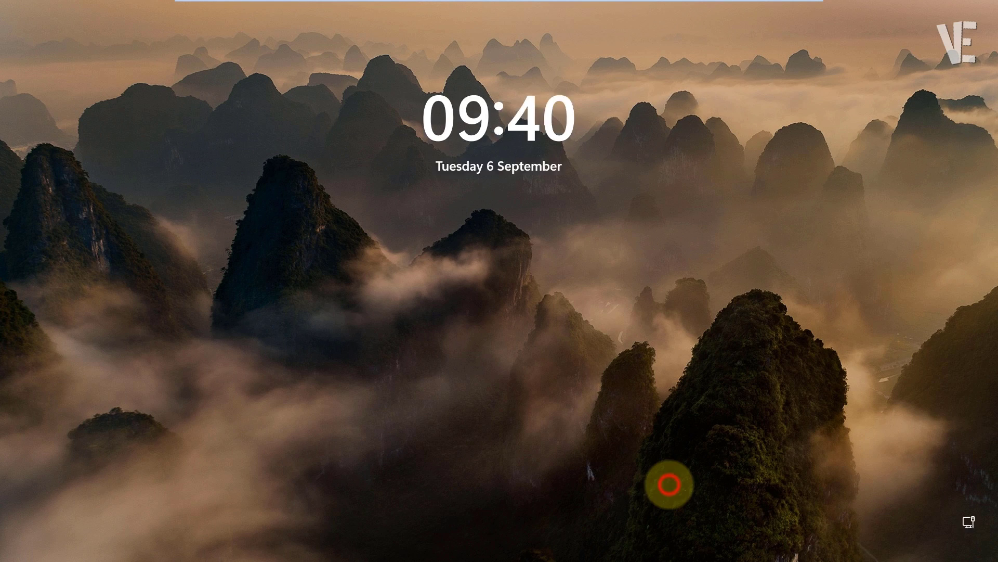
left_click(669, 484)
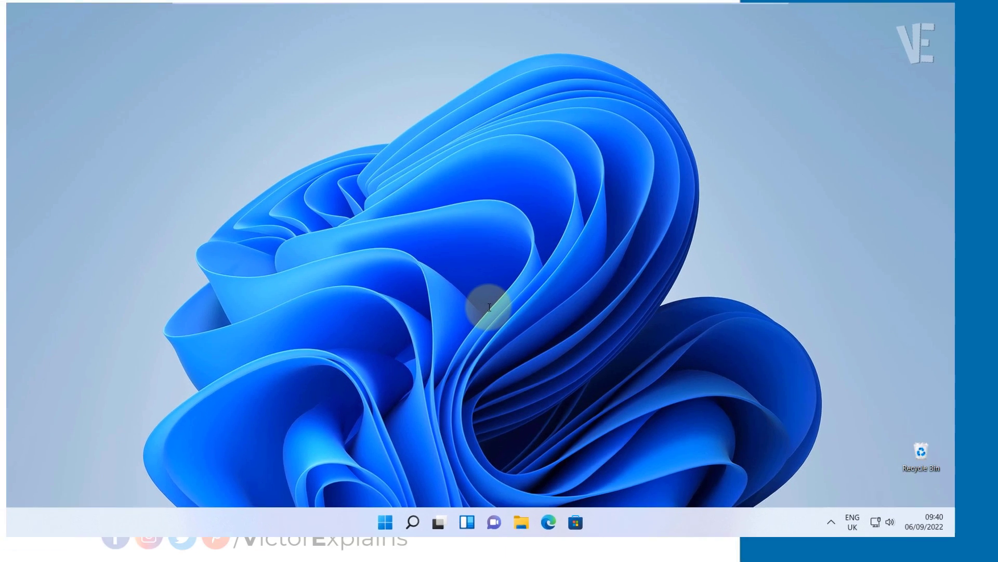